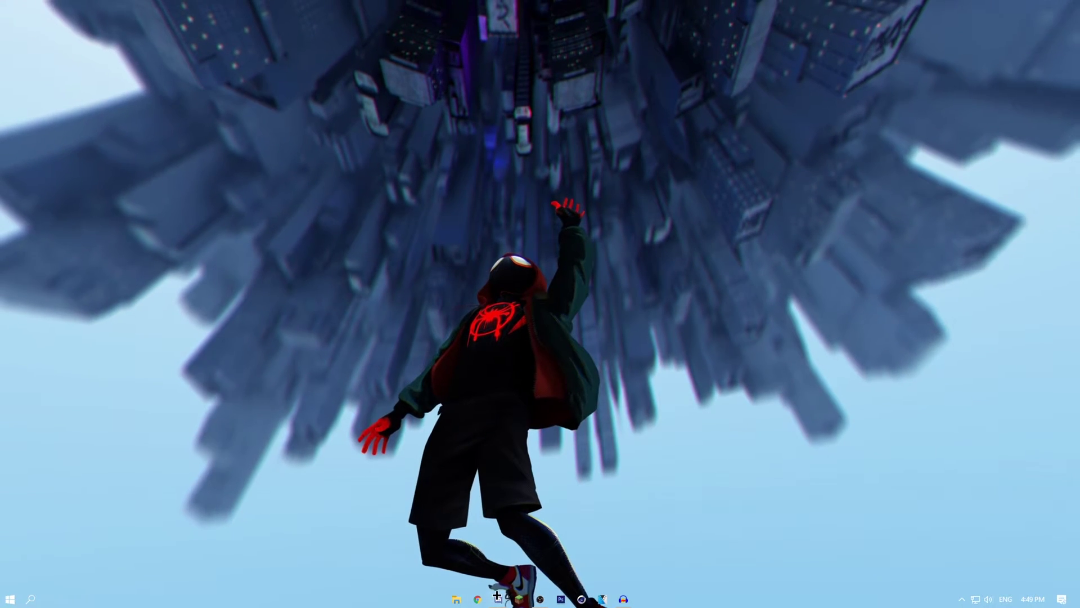
Switch to Discord and review the version 1.3.0 and 1.3.1 release notes in the crystal-mod channel
click(498, 599)
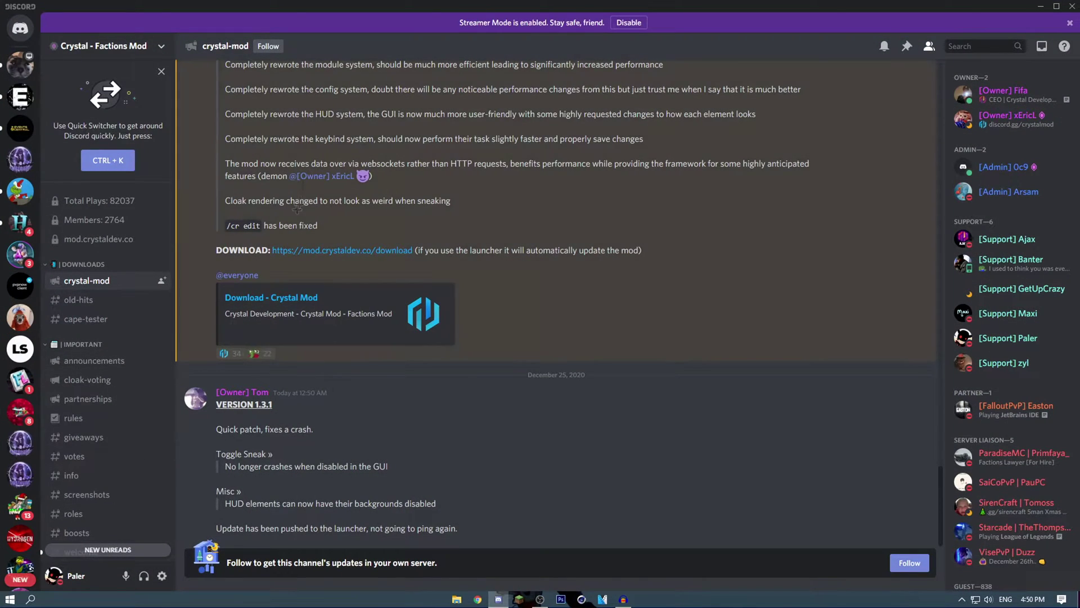
click(96, 53)
click(110, 50)
scroll(247, 253, up, 10)
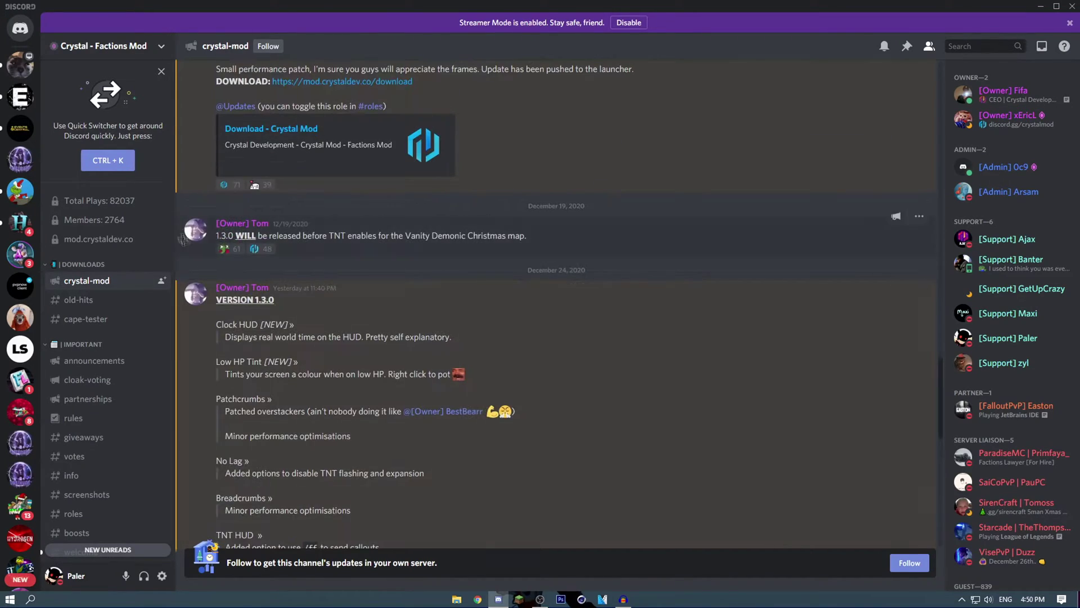
scroll(183, 239, down, 10)
drag(245, 428, 347, 414)
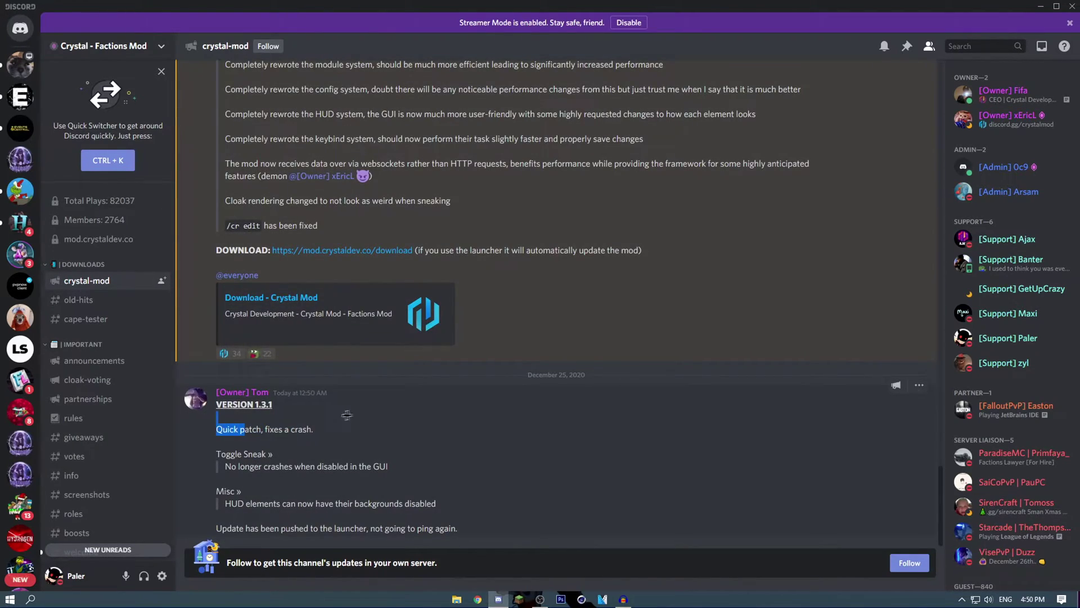
click(341, 418)
scroll(484, 337, up, 4)
scroll(521, 271, down, 4)
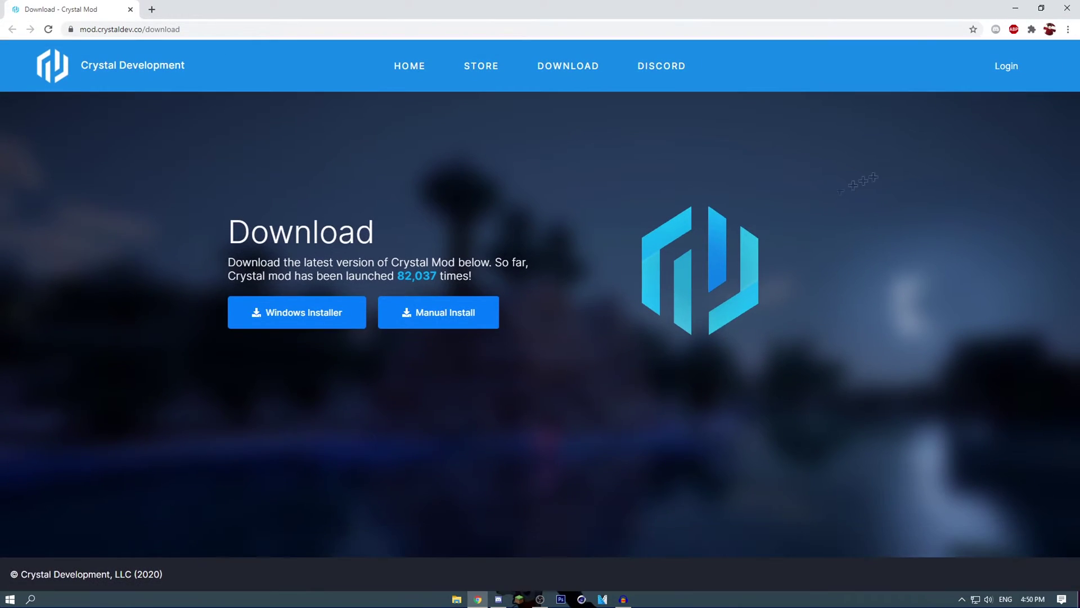
Browse the Crystal Development cosmetics store, looking through the popular items and the Cloaks - Servers category
click(1066, 53)
click(481, 66)
scroll(384, 245, down, 8)
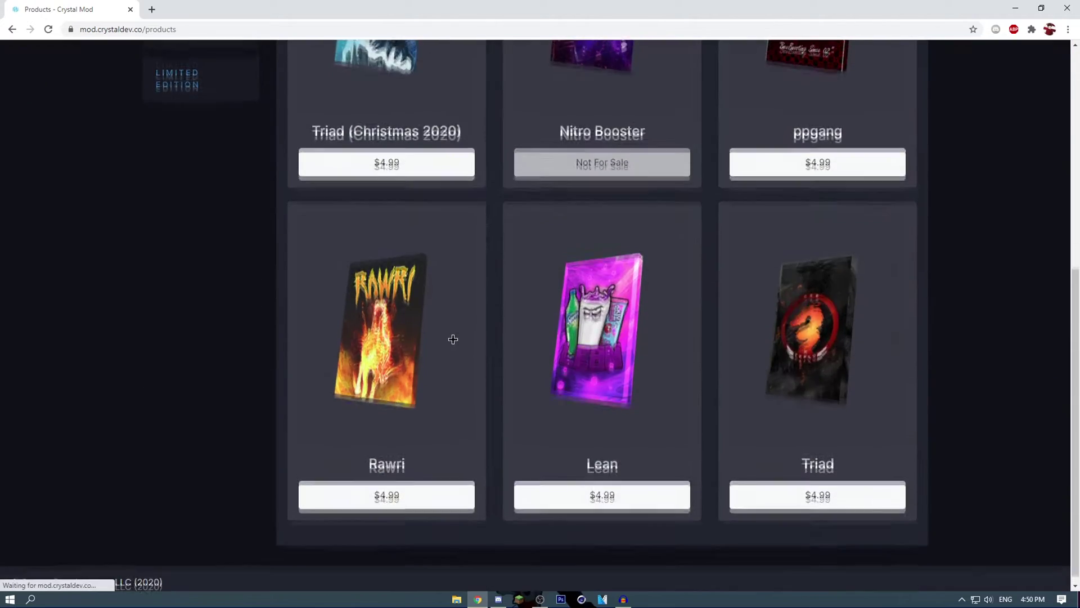
scroll(453, 338, up, 4)
scroll(444, 331, down, 2)
scroll(445, 302, down, 2)
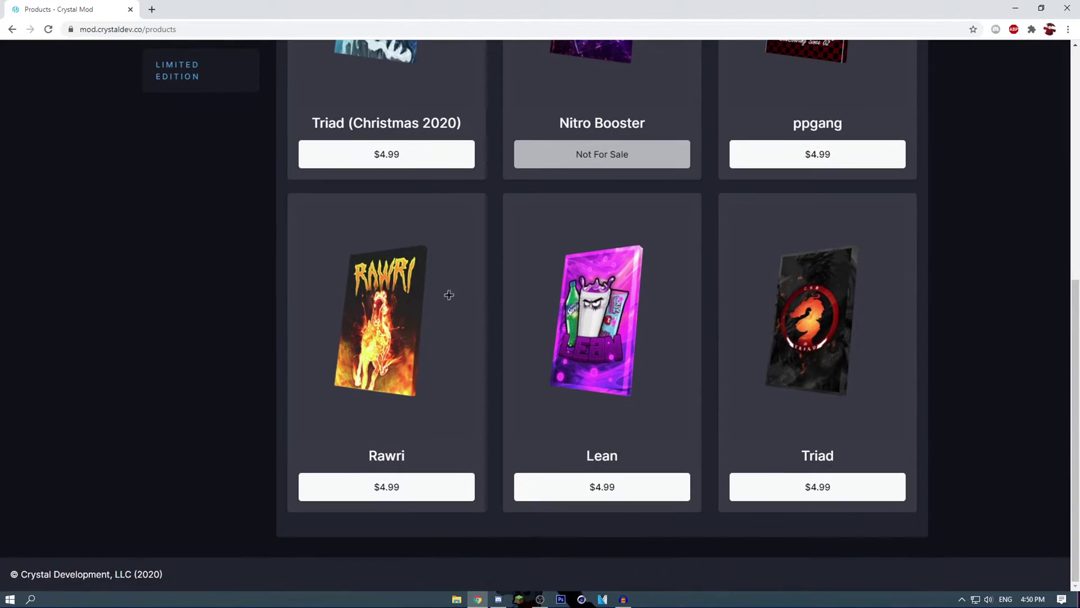
scroll(394, 284, up, 8)
scroll(422, 303, up, 10)
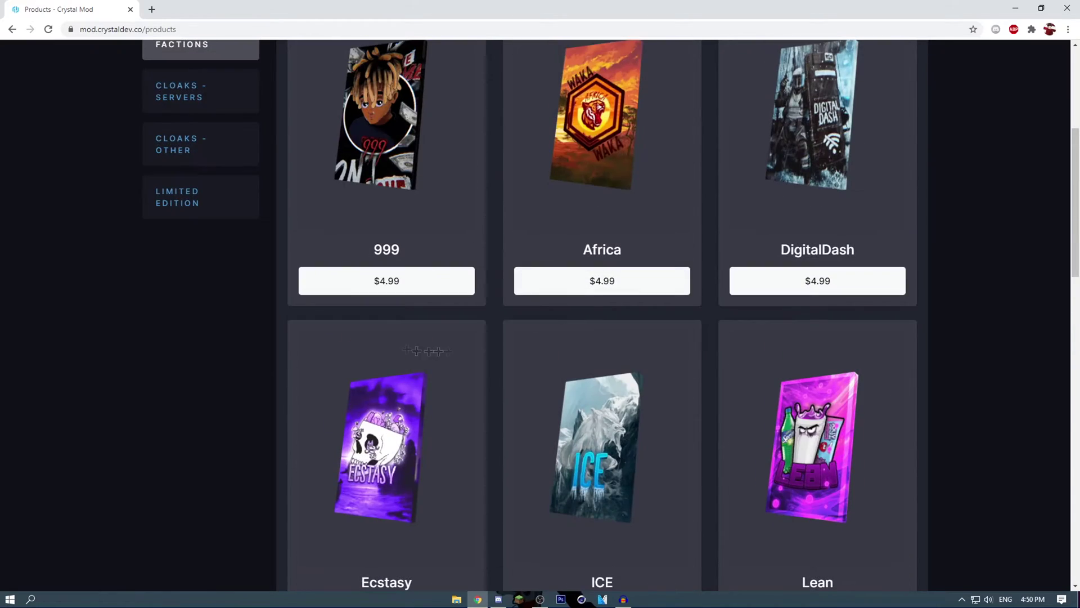
click(189, 388)
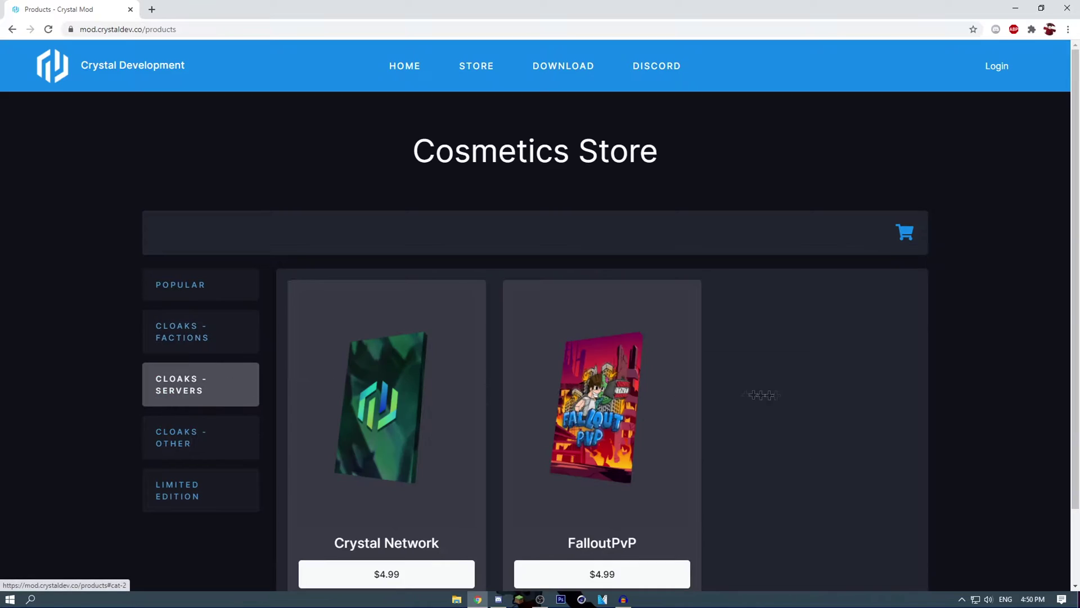
scroll(192, 383, down, 2)
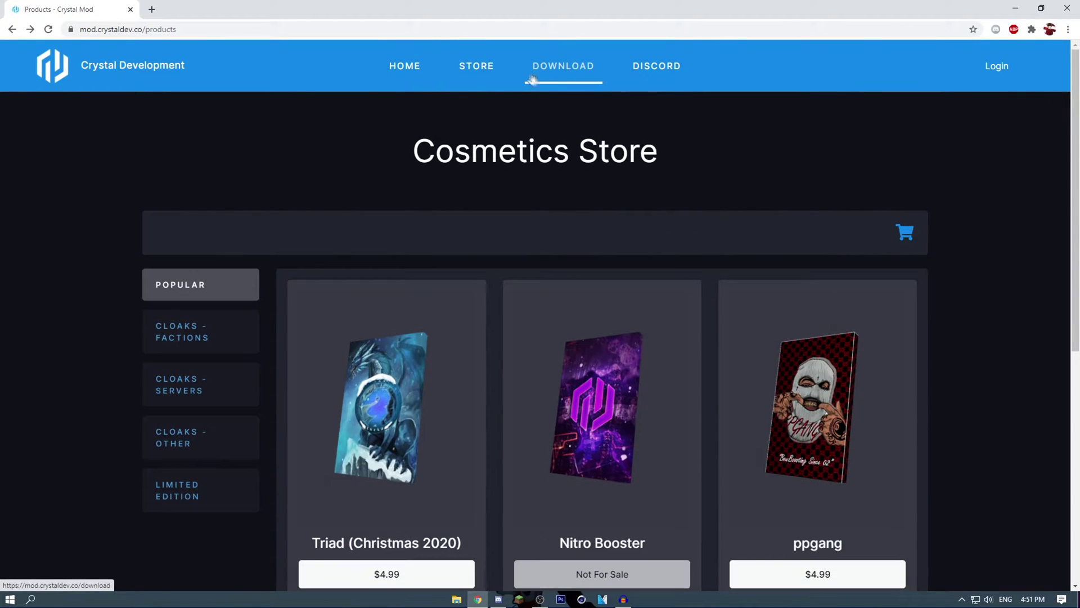
Go from the site's home page to the download page and save the manual install file CrystalMod-1.8.9-1.3.0.jar in Downloads
click(411, 66)
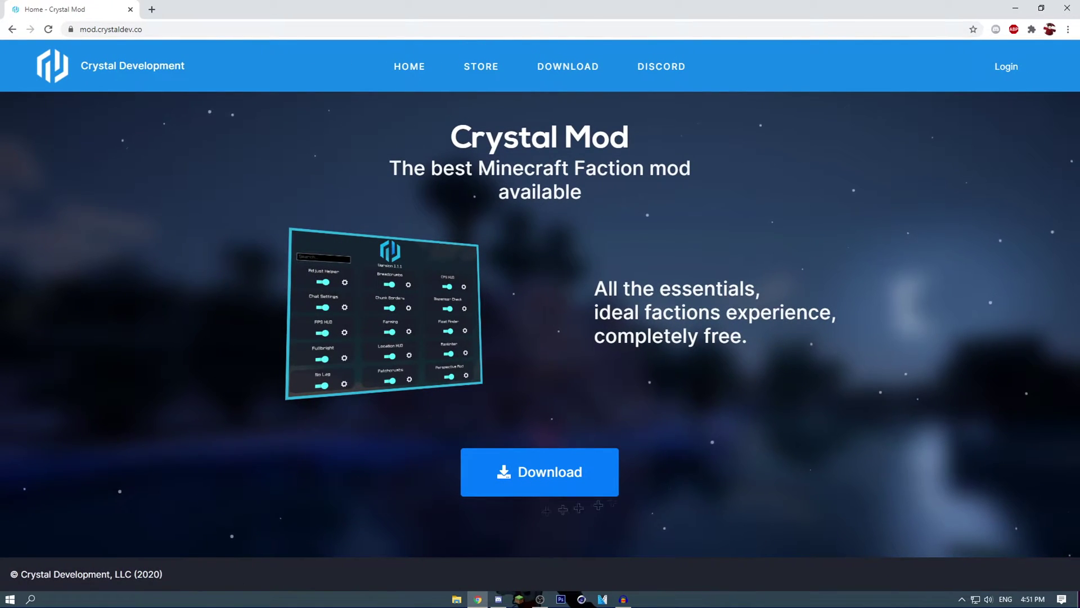
click(543, 477)
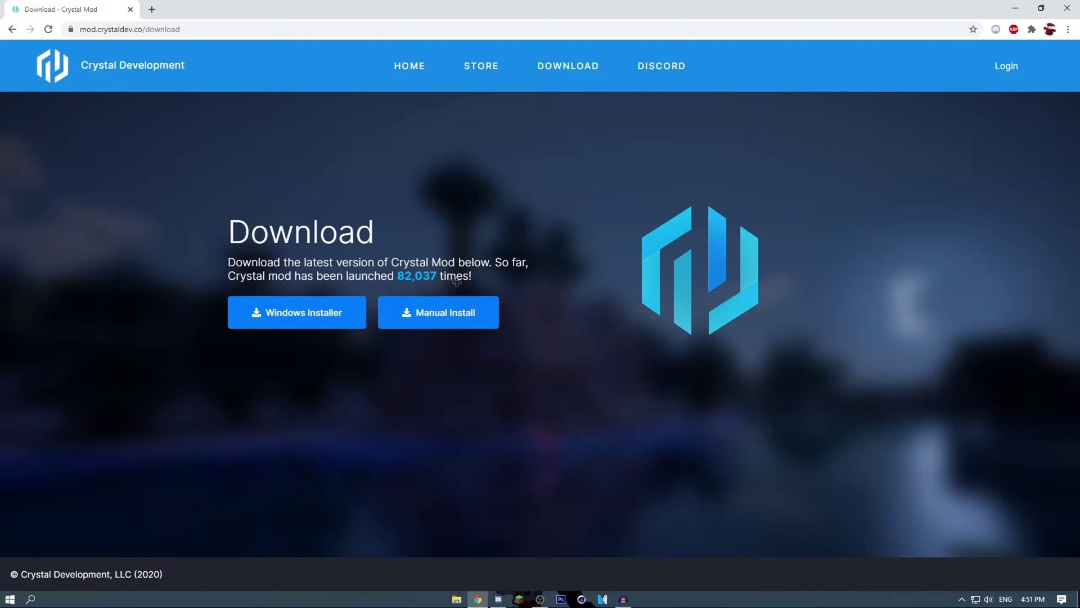
click(442, 319)
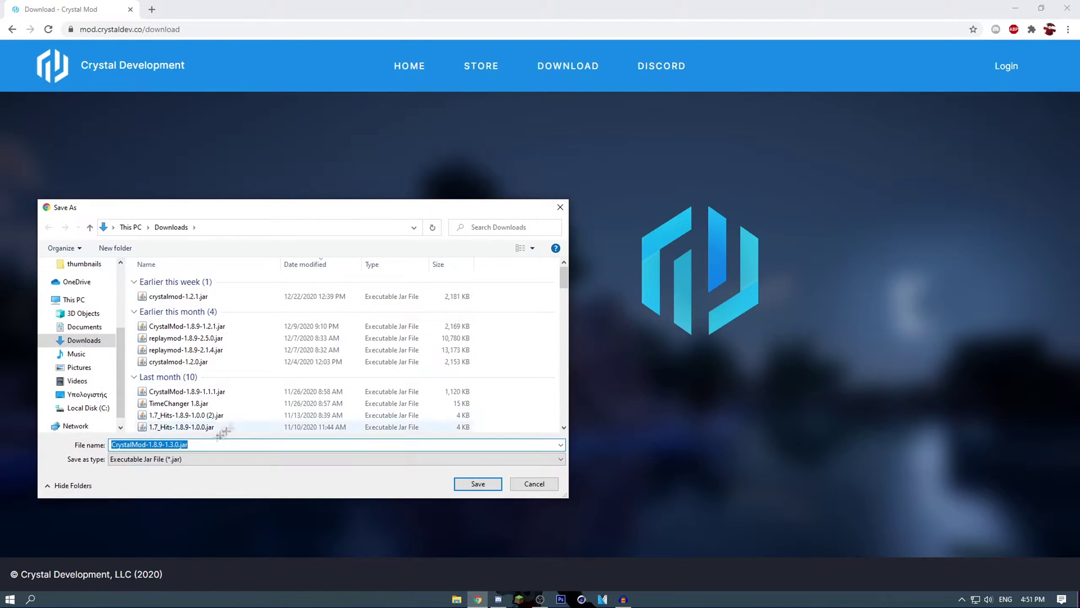
click(76, 340)
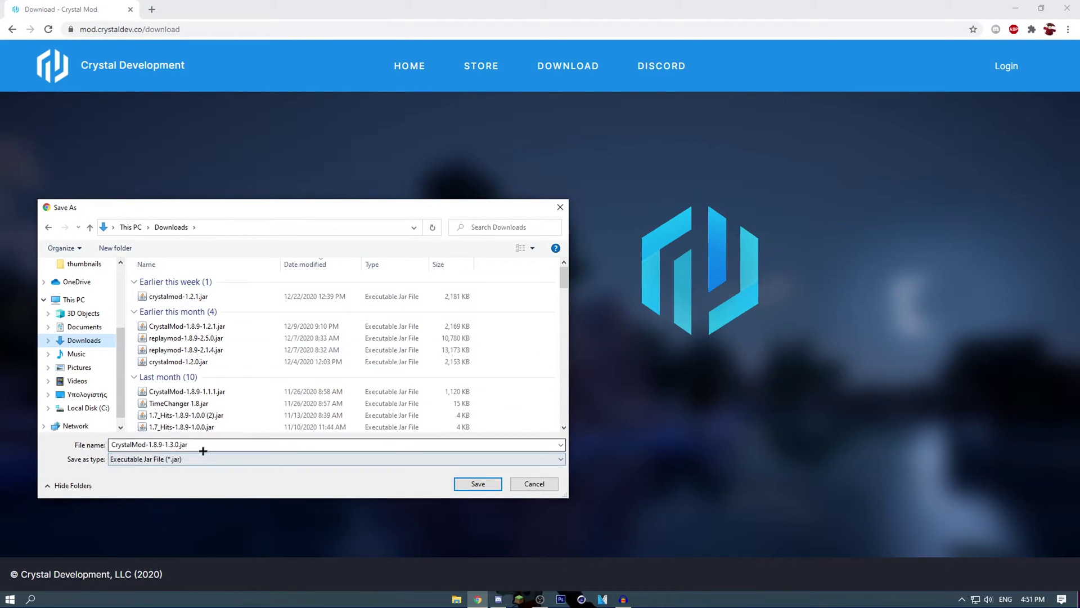
click(478, 484)
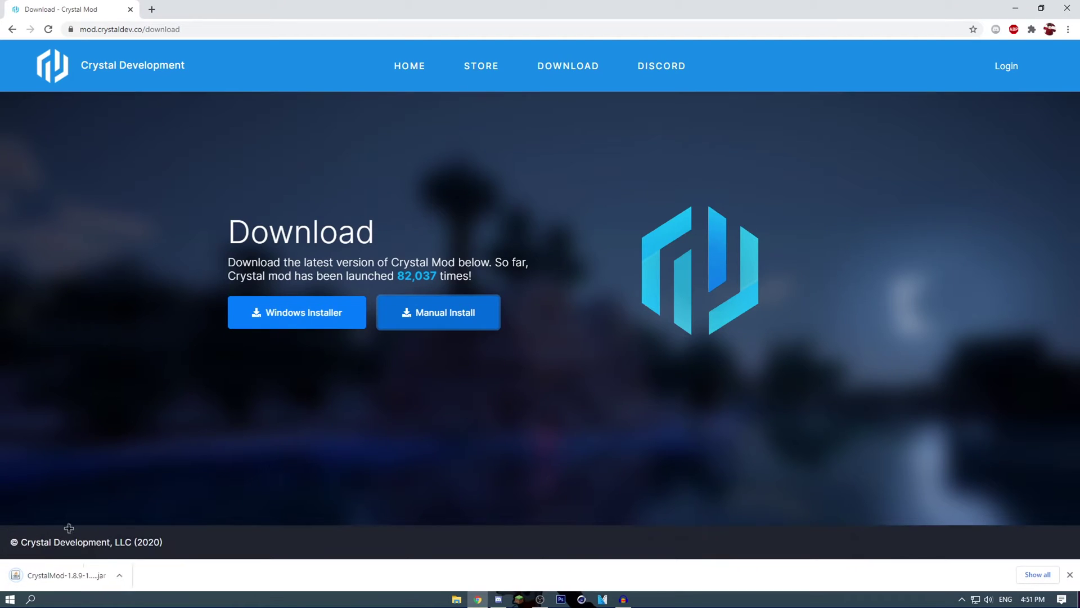
Dismiss the browser's download bar and locate CrystalMod-1.8.9-1.3.0.jar in the Downloads folder using File Explorer
key(super+r)
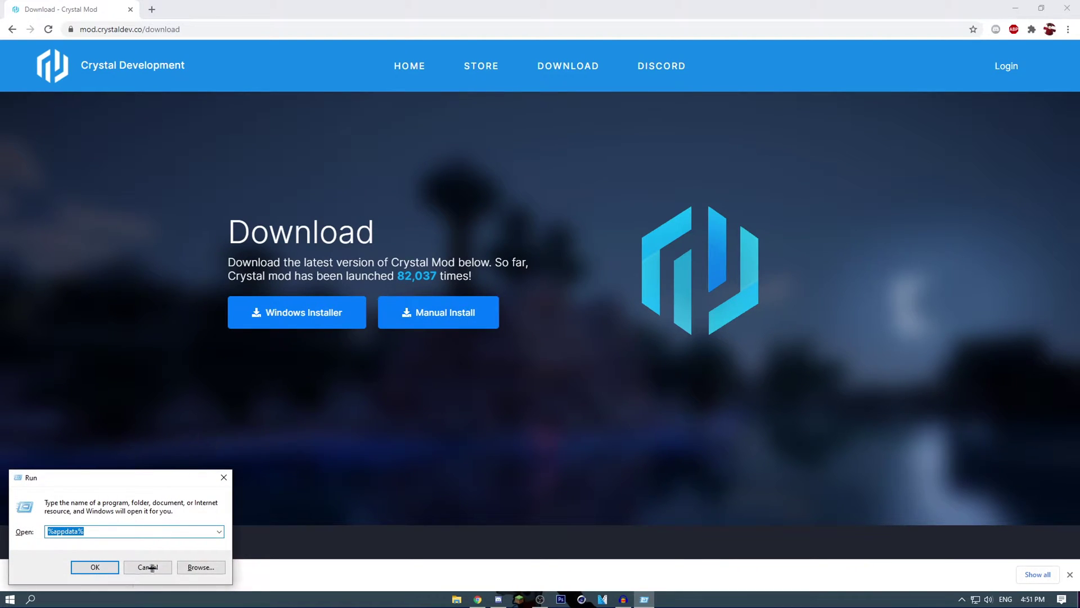
click(152, 567)
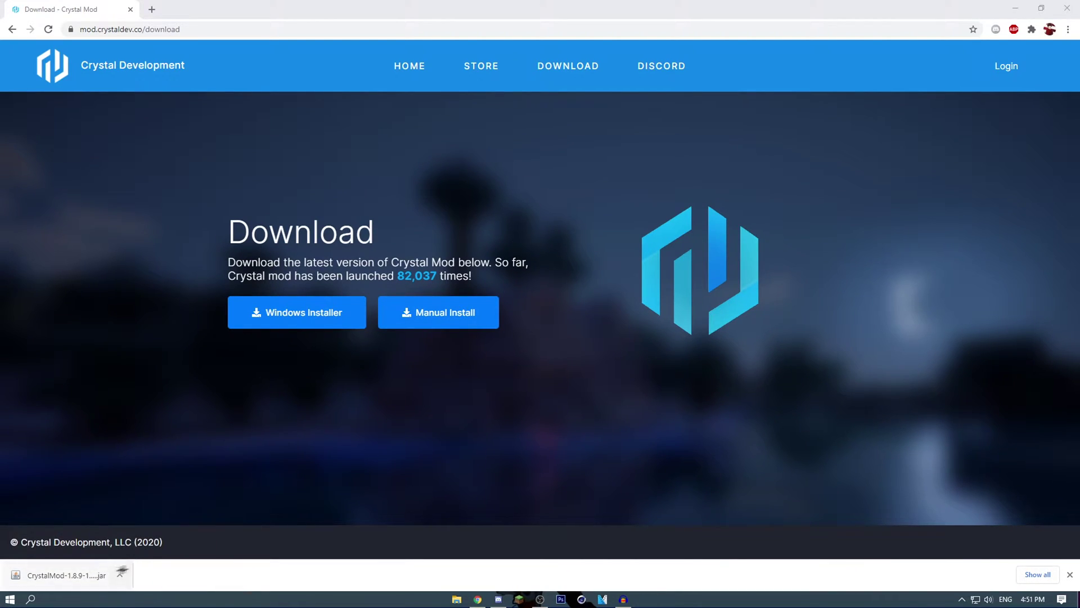
click(1070, 575)
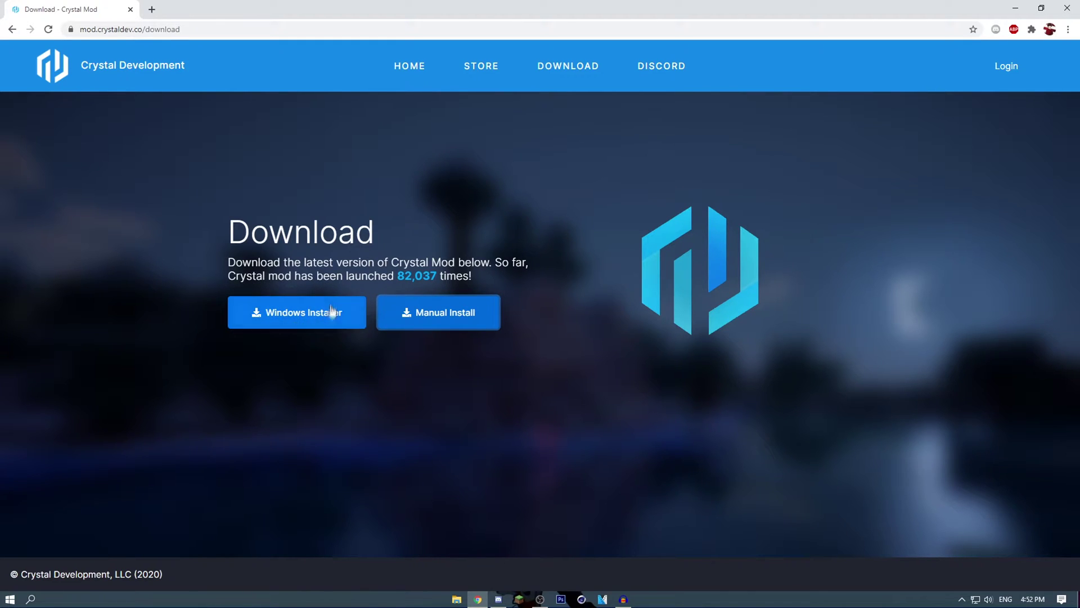
click(456, 600)
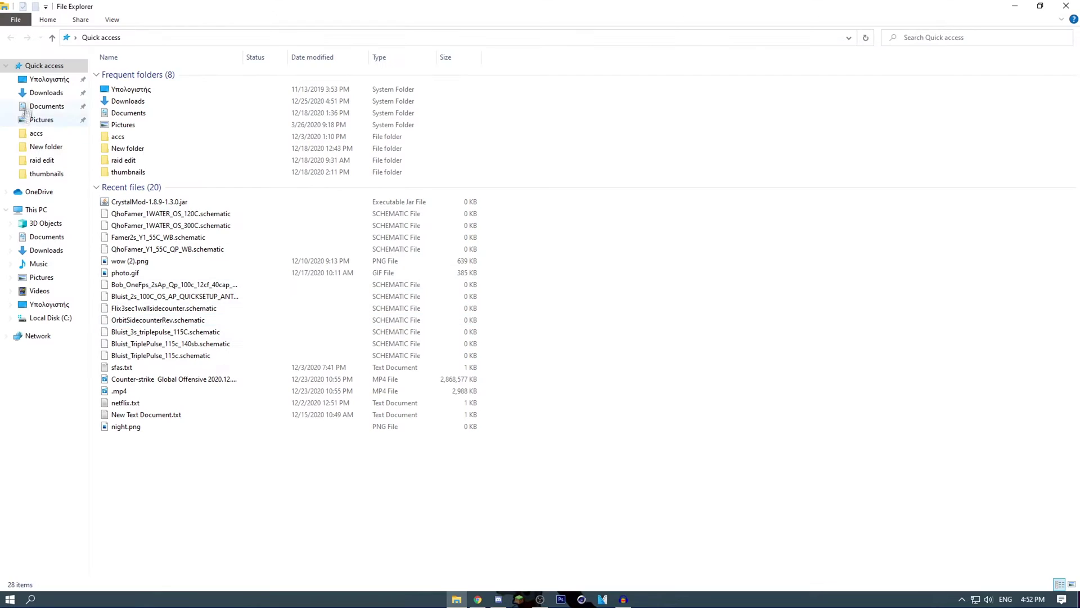
click(46, 92)
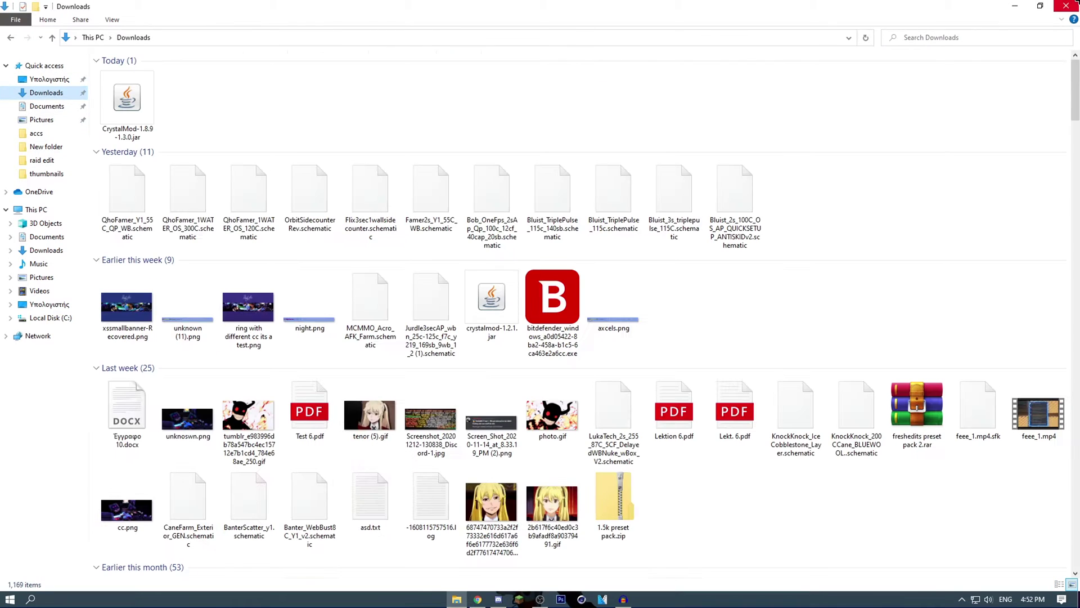
click(128, 105)
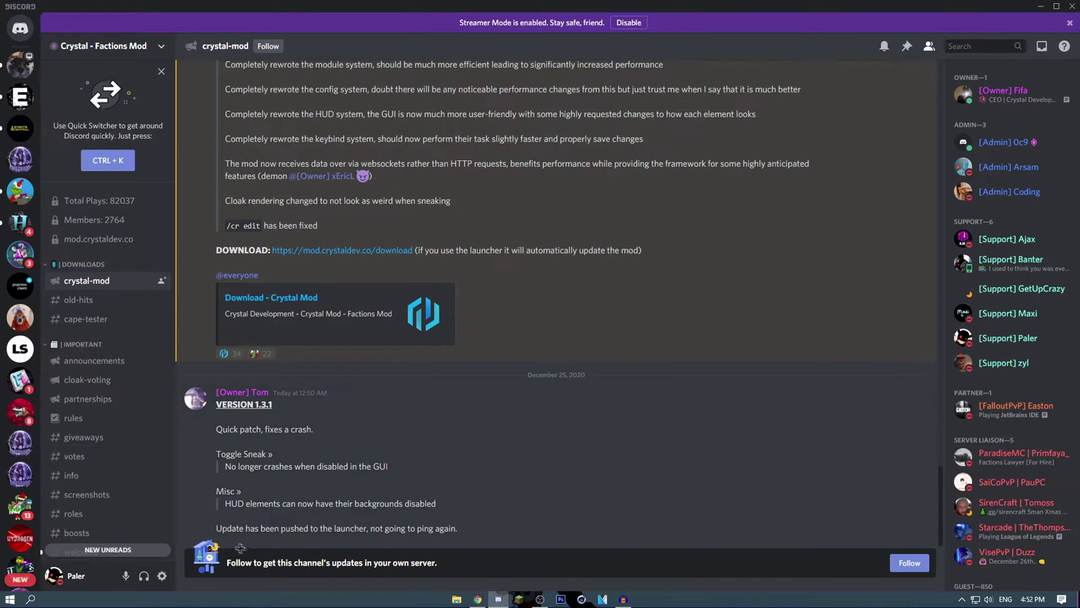
Check the line about the launcher update in the version 1.3.1 announcement on Discord
drag(260, 528, 461, 529)
drag(260, 528, 217, 528)
click(347, 512)
Switch back to Chrome, download the Crystal Mod Windows installer and launch the downloaded file
key(alt+Tab)
key(alt+Tab)
key(alt+Tab)
click(235, 327)
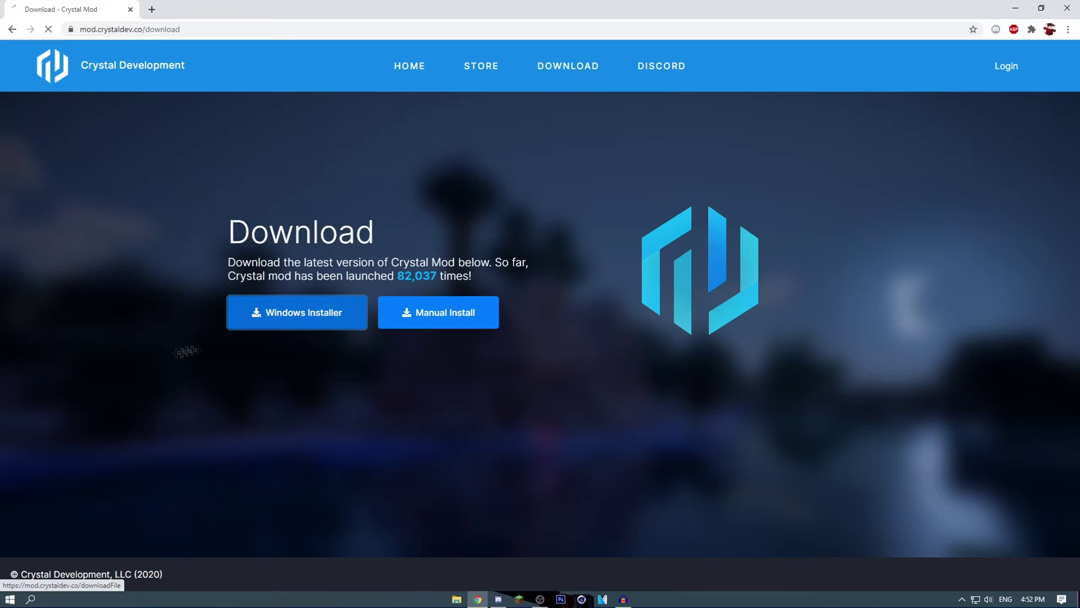
click(478, 484)
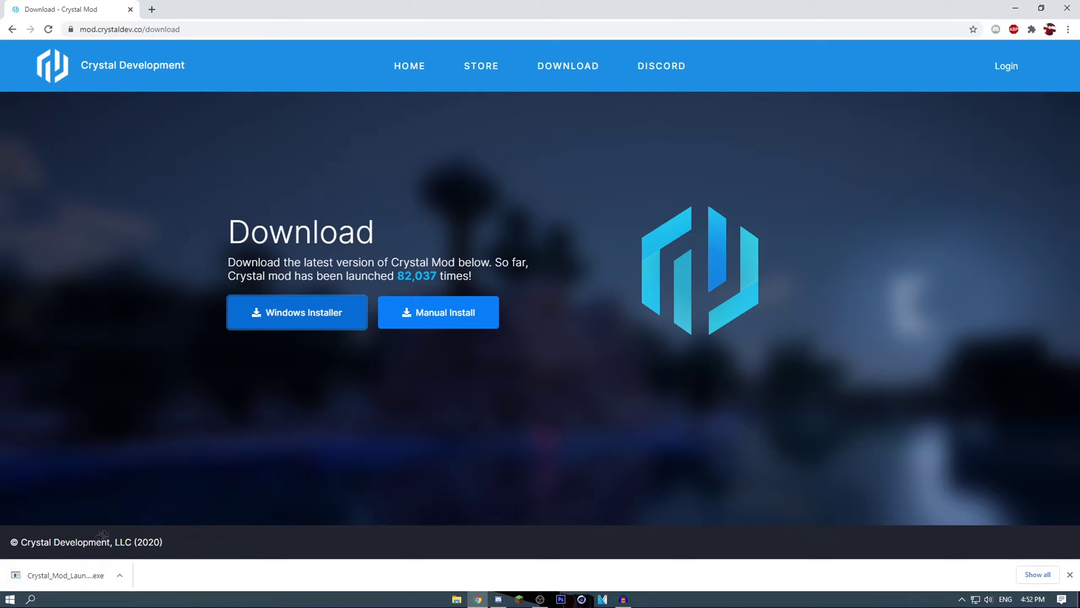
click(120, 575)
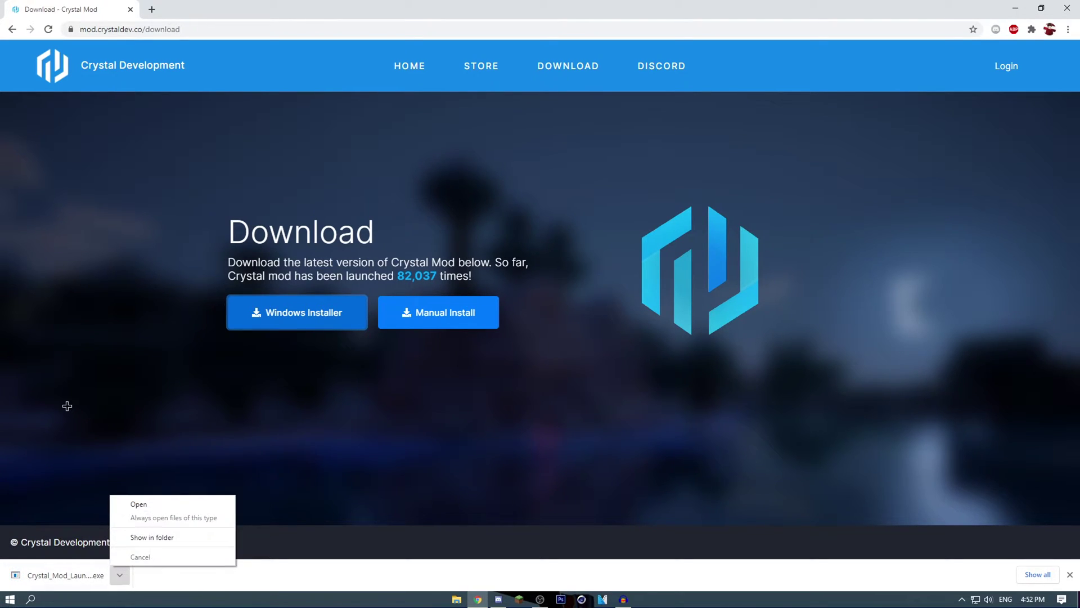
click(138, 504)
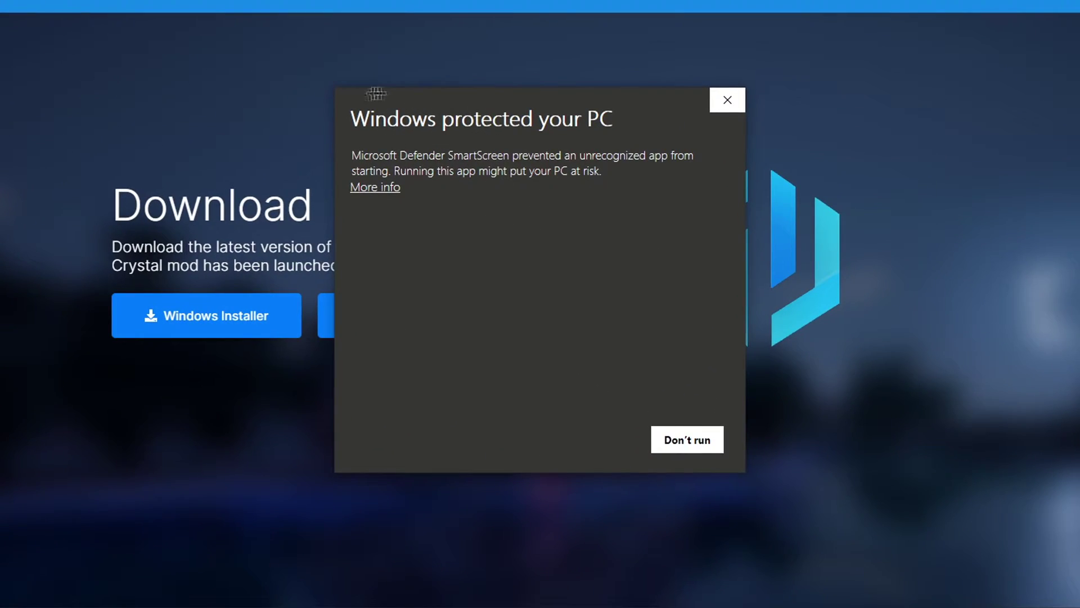
Examine the Microsoft Defender SmartScreen text in the Windows protection dialog
drag(376, 94, 459, 112)
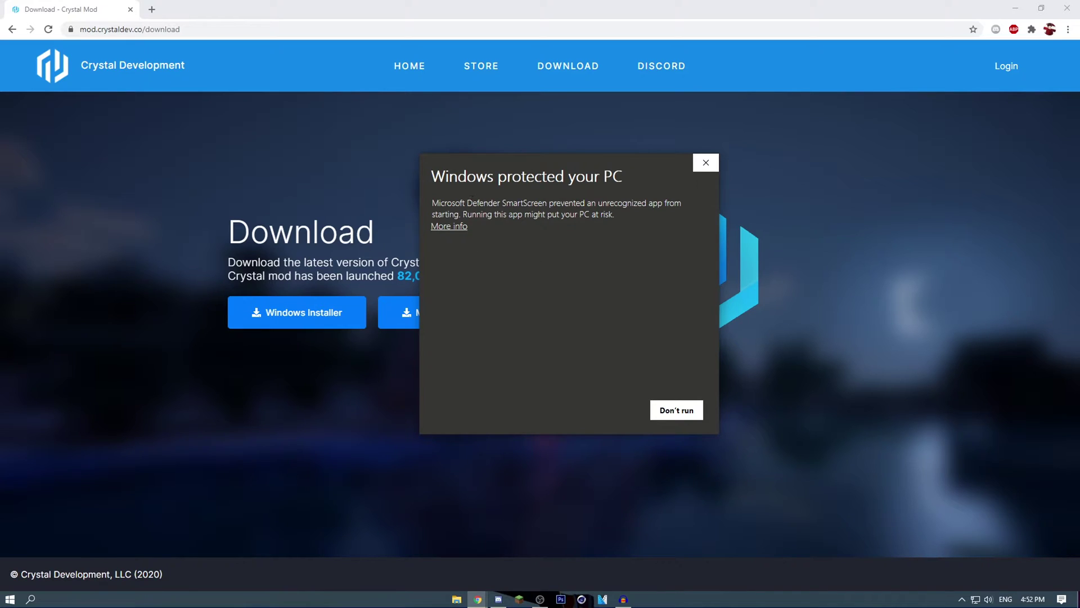
drag(503, 203, 538, 202)
click(543, 204)
click(503, 202)
click(545, 201)
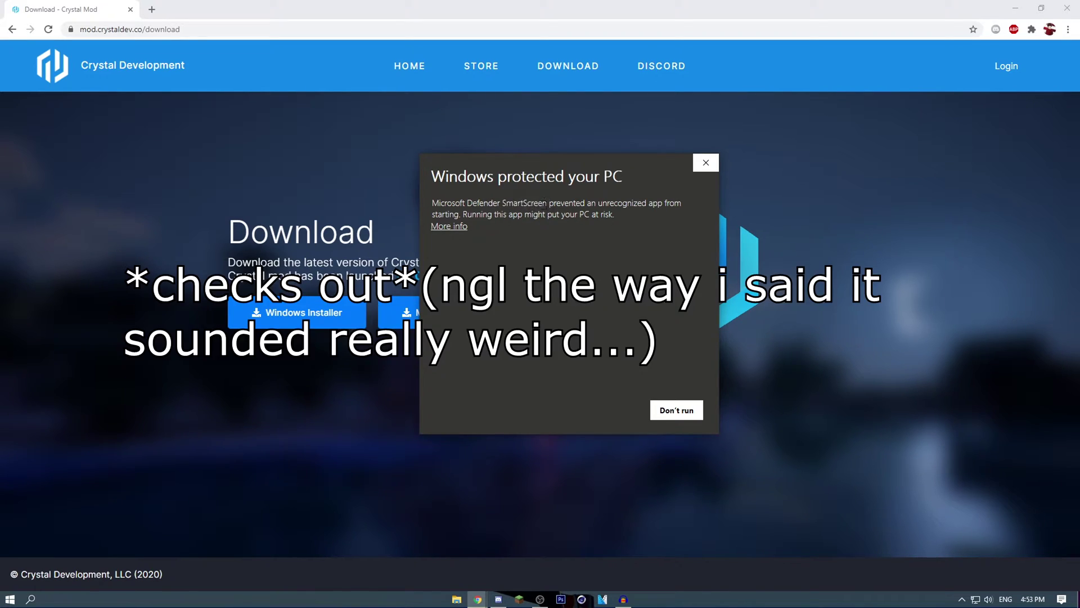
click(504, 204)
drag(502, 203, 576, 211)
click(546, 202)
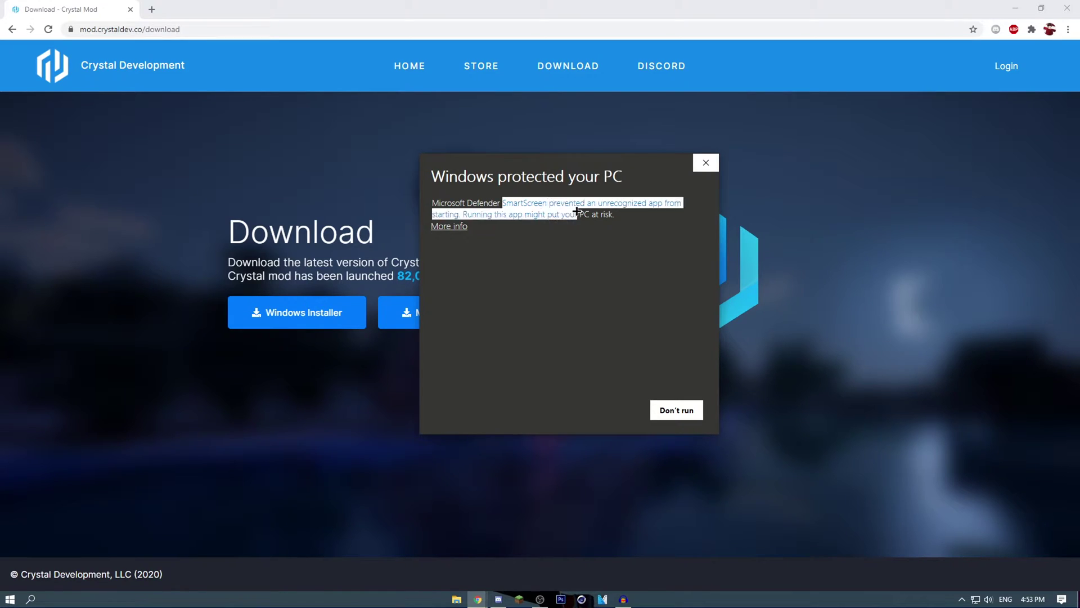
click(542, 204)
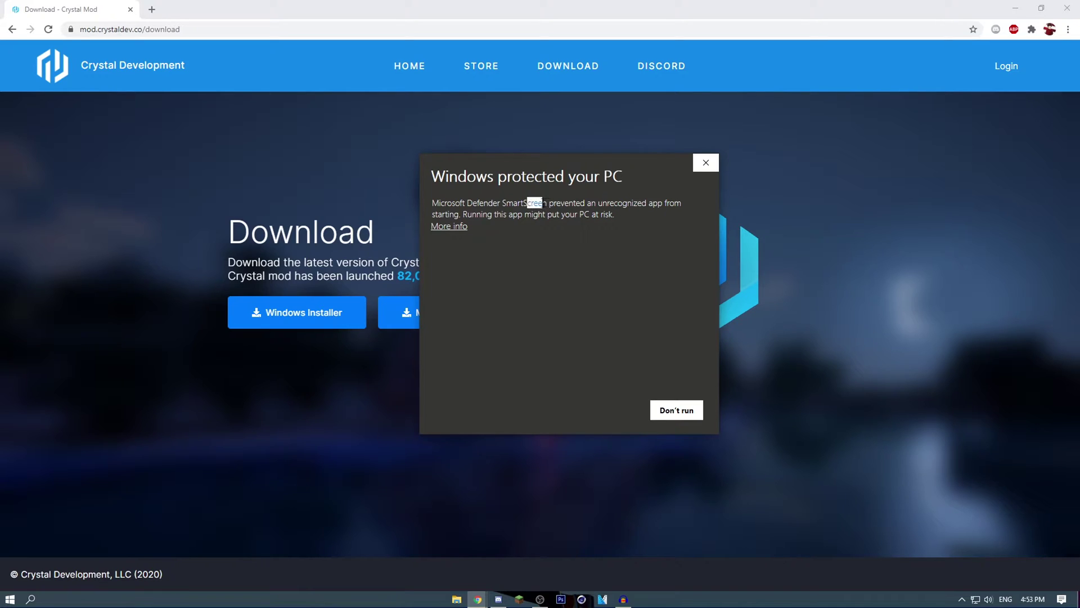
drag(548, 202, 507, 204)
drag(502, 203, 542, 202)
mouse_move(525, 194)
mouse_down()
mouse_move(604, 238)
mouse_move(482, 201)
mouse_move(521, 176)
mouse_move(506, 231)
mouse_move(522, 166)
mouse_move(468, 172)
mouse_move(527, 204)
mouse_up()
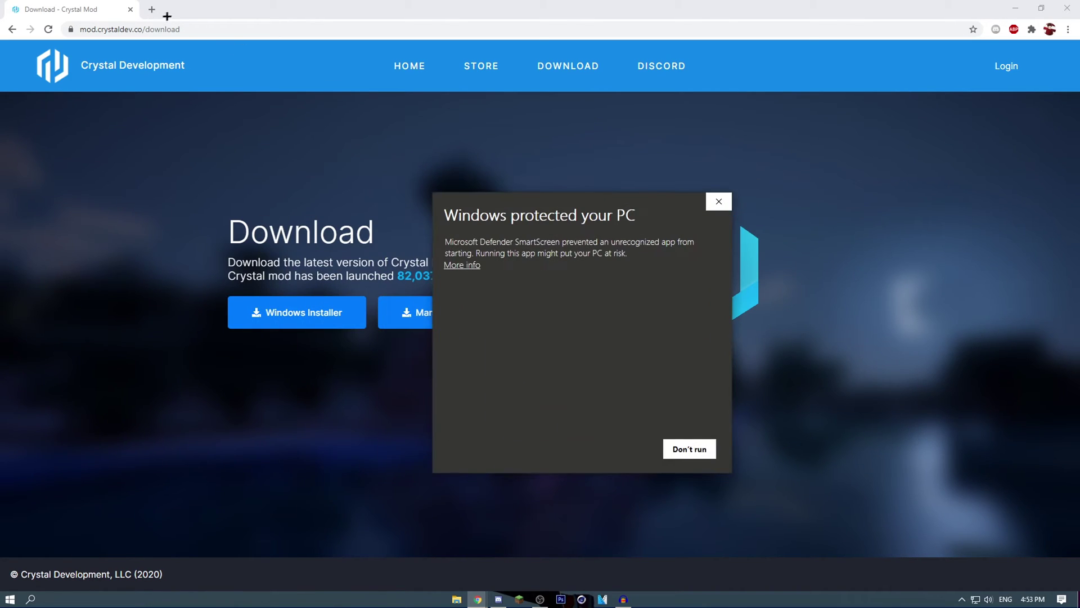
Search Google for "pvp lounge" in a new browser tab
key(ctrl+t)
click(63, 32)
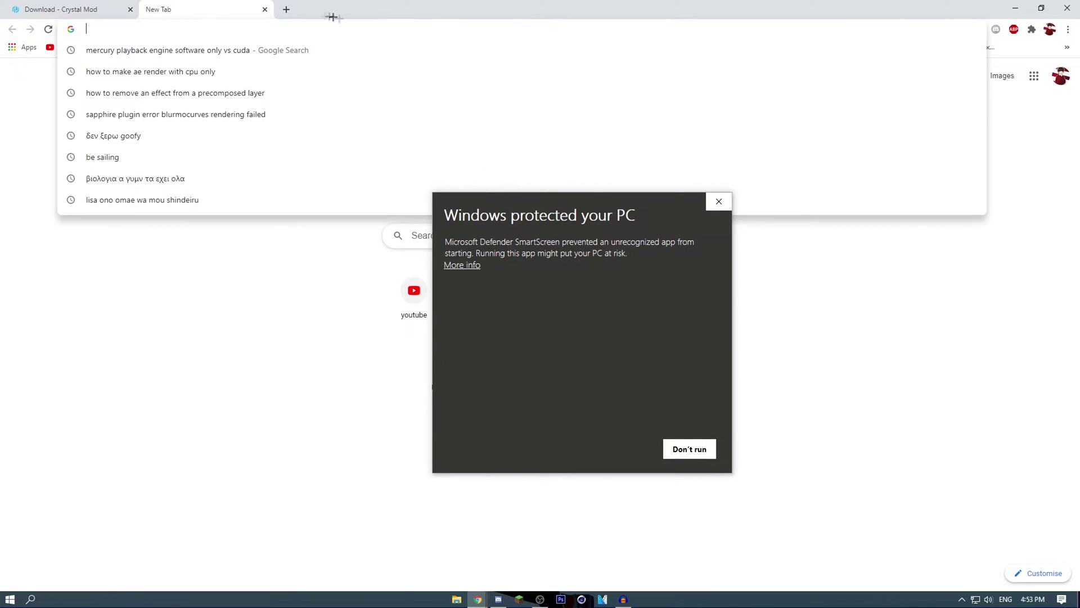
text(p)
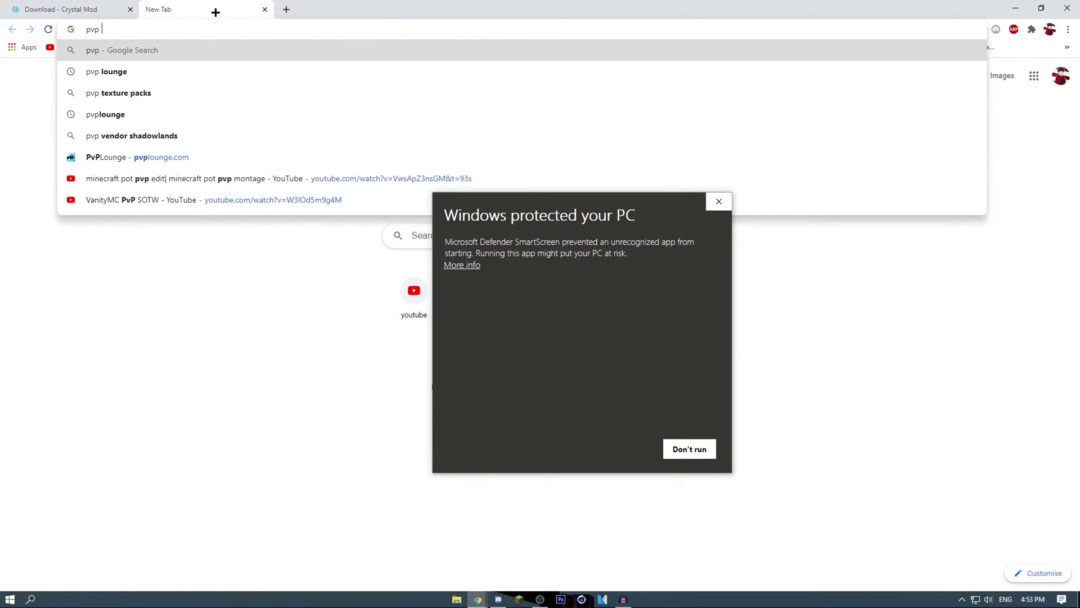
text(vp)
key(Down)
key(Return)
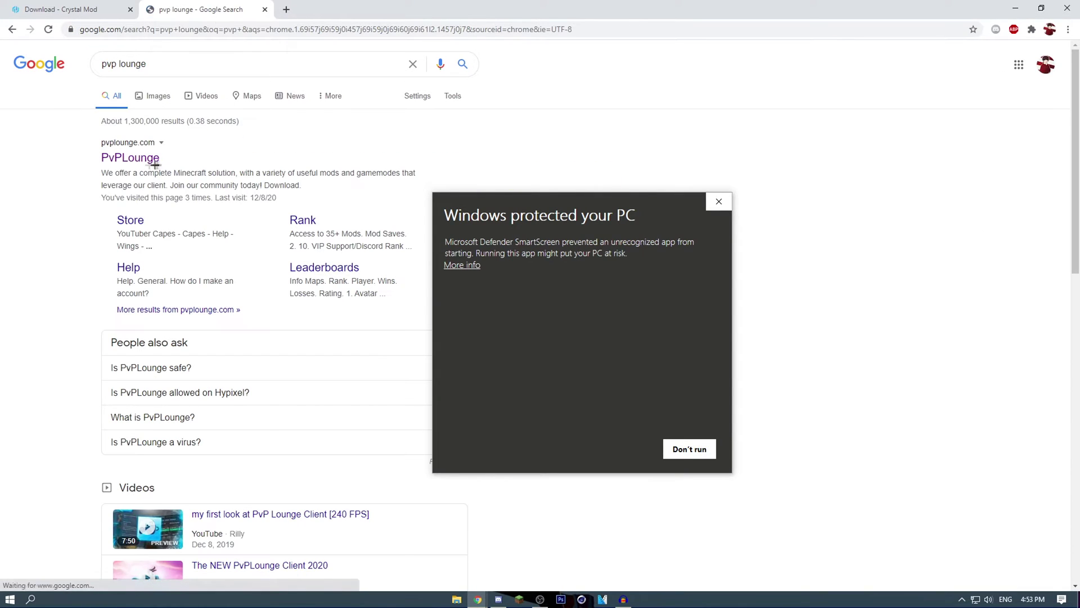
Open the PvPLounge site from the results, move the warning dialog aside to view the home page, and close the tab
click(155, 164)
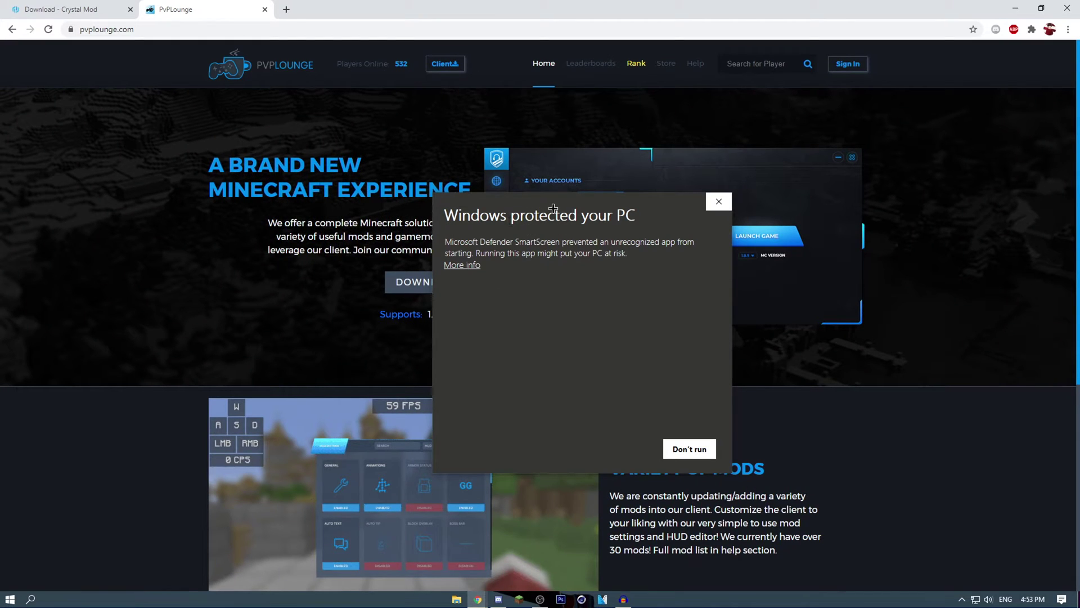
drag(554, 208, 607, 169)
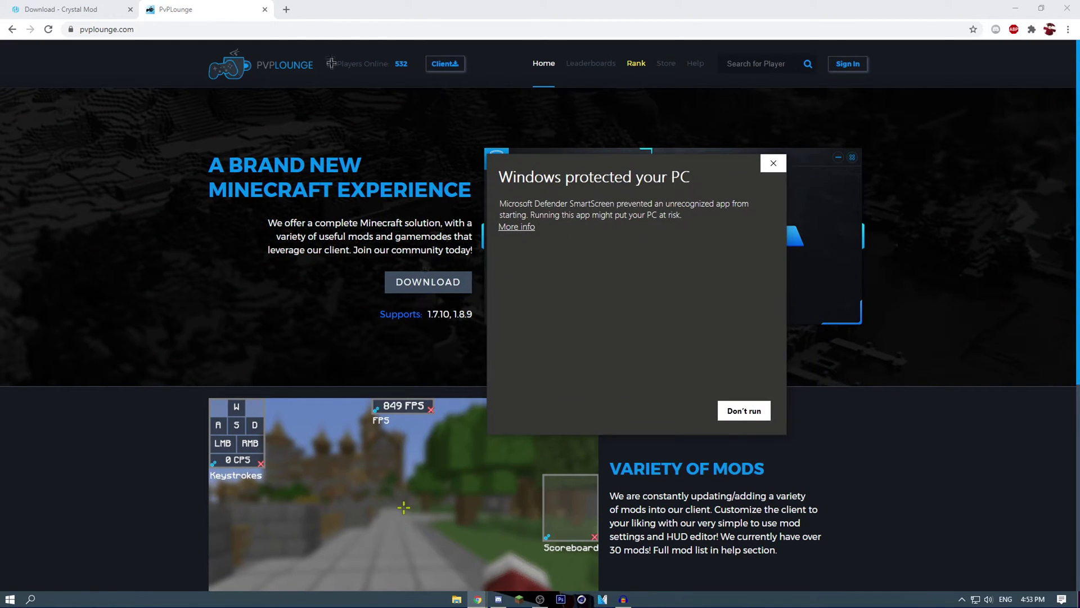
click(266, 9)
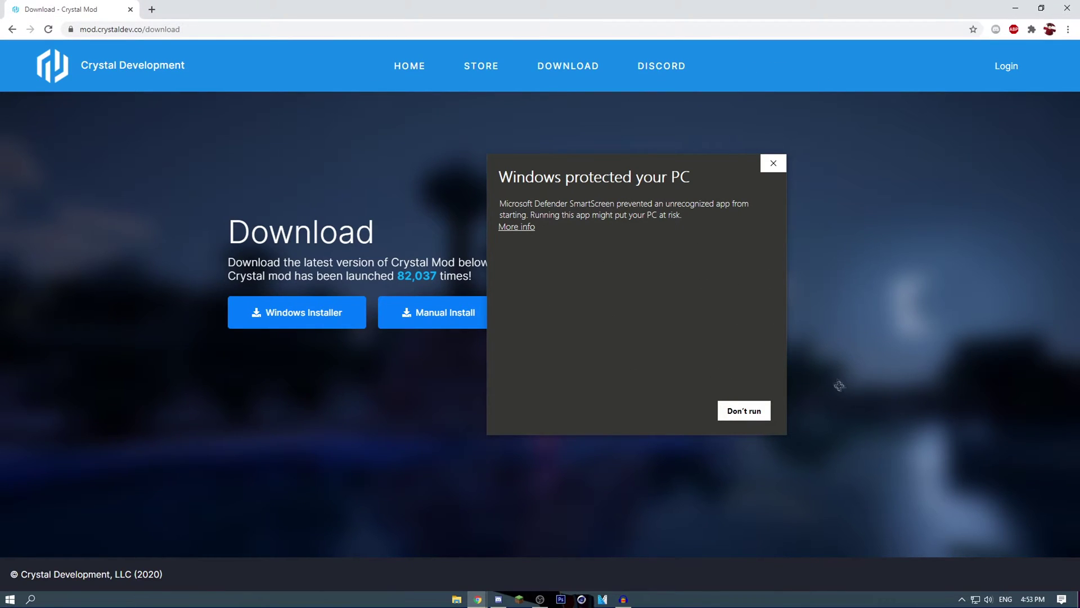
Run the blocked Crystal_Mod_Launcher_Setup (2).exe anyway and finish the installation with Run Crystal Mod Launcher enabled
drag(603, 163, 499, 148)
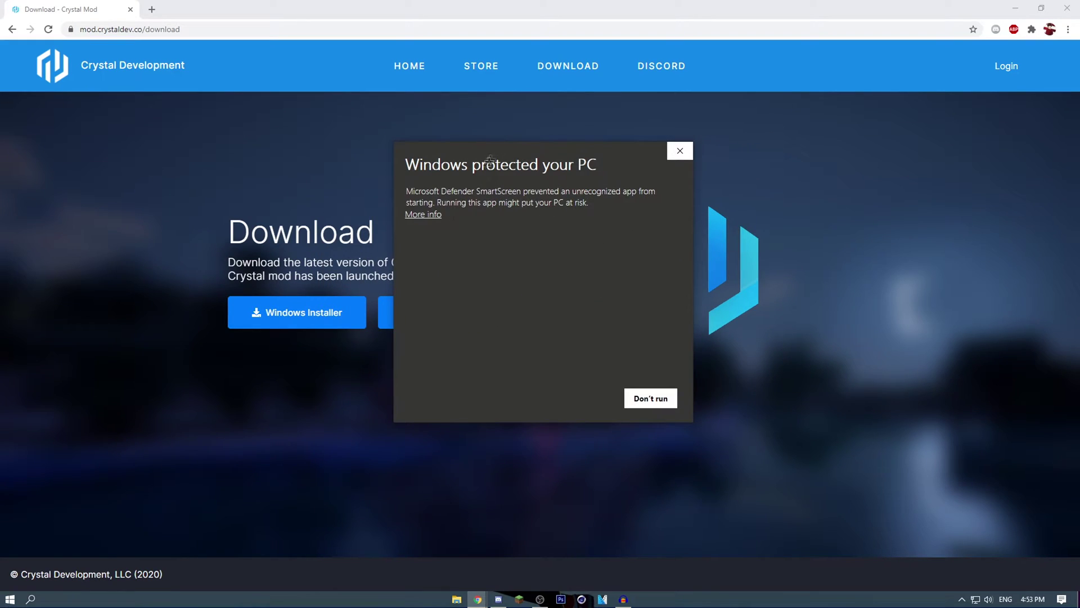
click(424, 215)
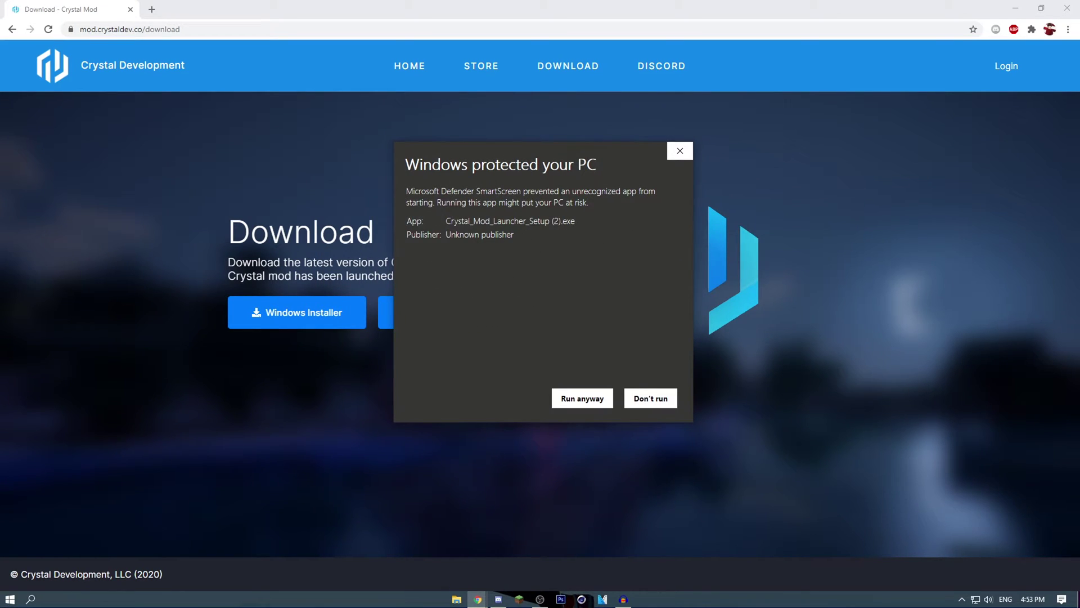
click(578, 400)
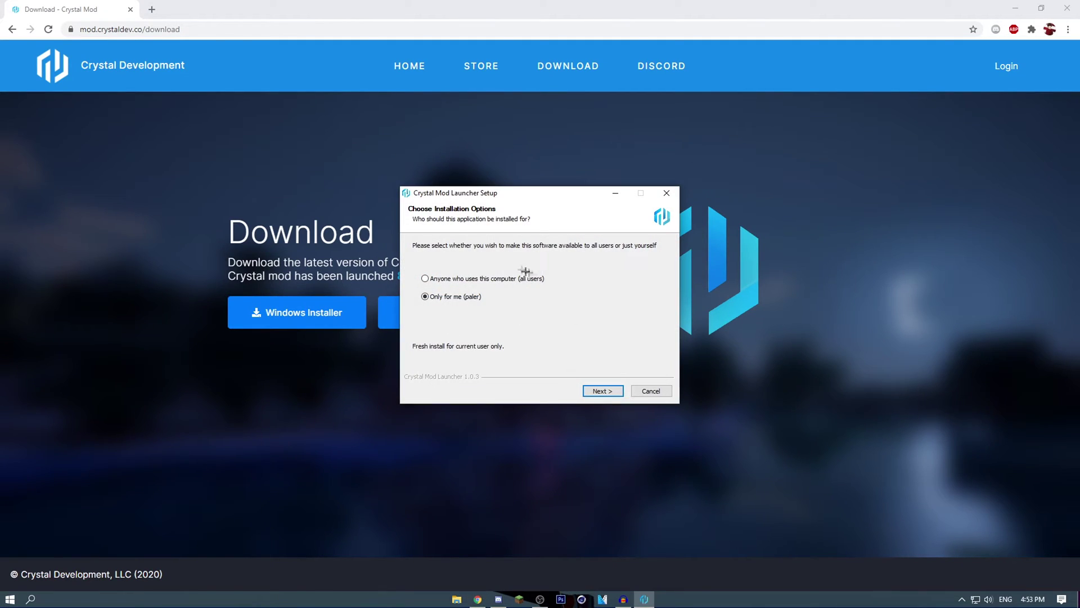
drag(469, 190, 339, 181)
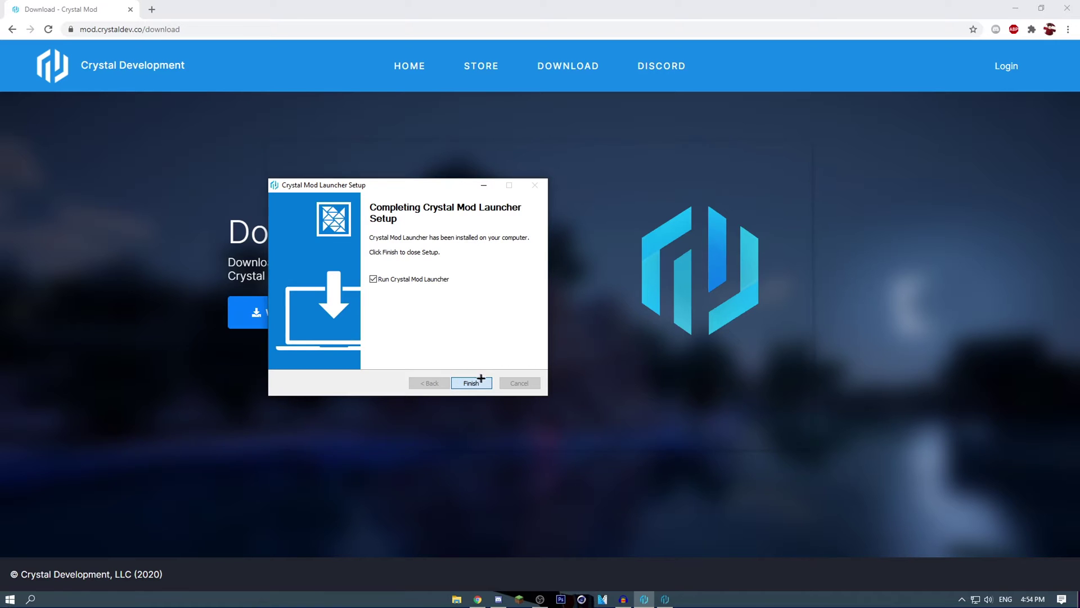
click(471, 383)
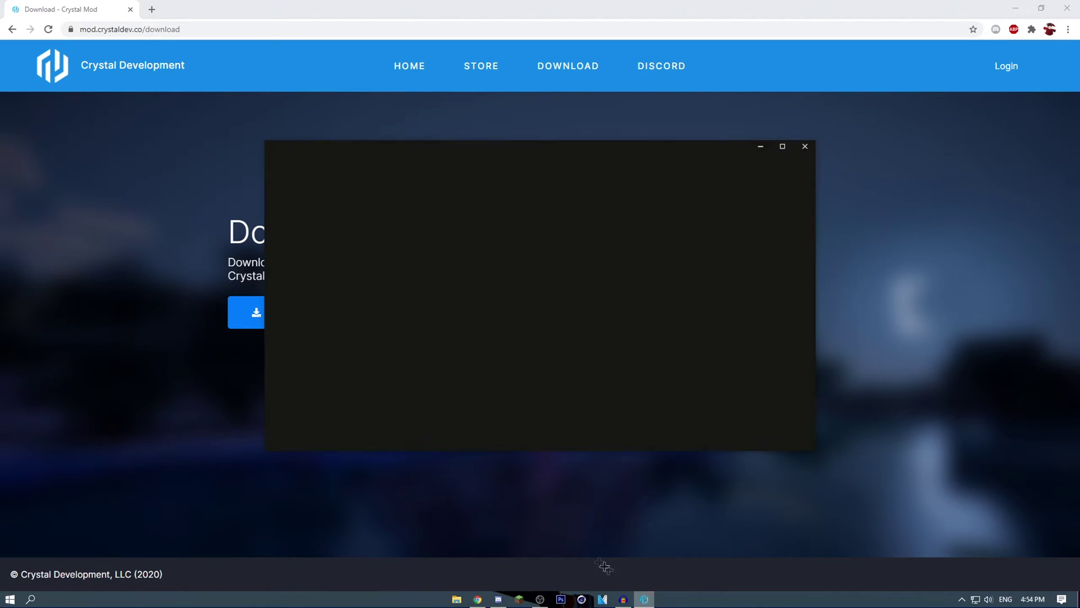
Clear the desktop behind the Crystal Mod launcher by minimizing Chrome and Discord
drag(706, 142, 678, 136)
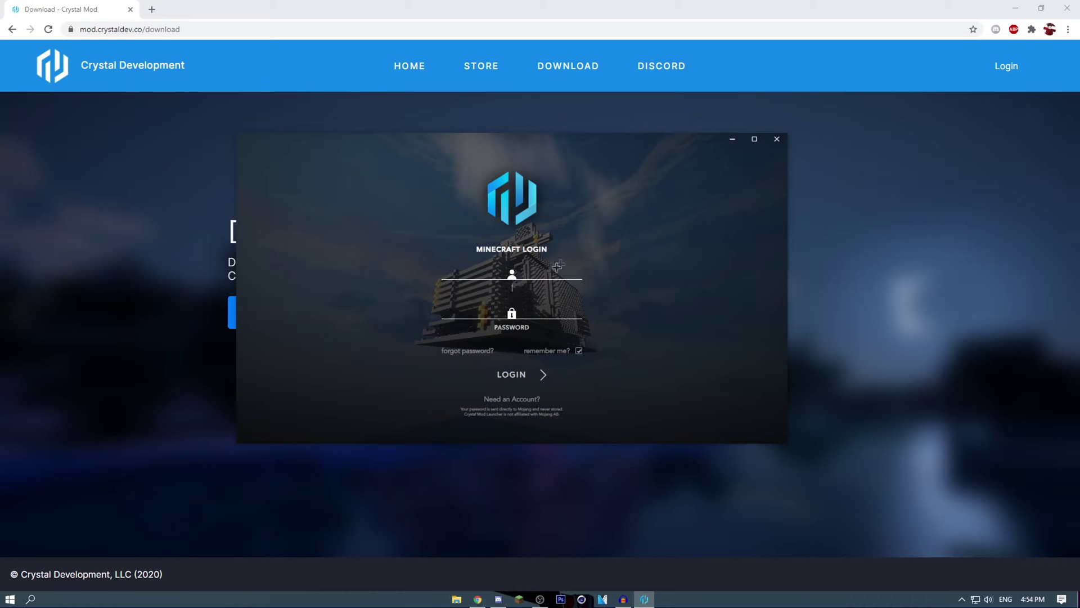
click(947, 259)
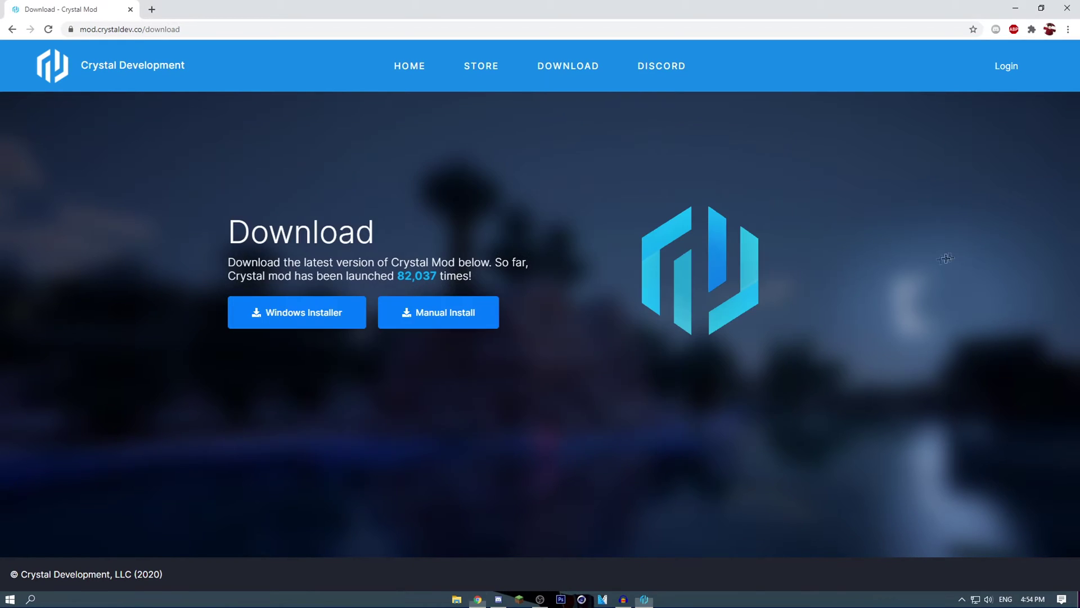
click(644, 599)
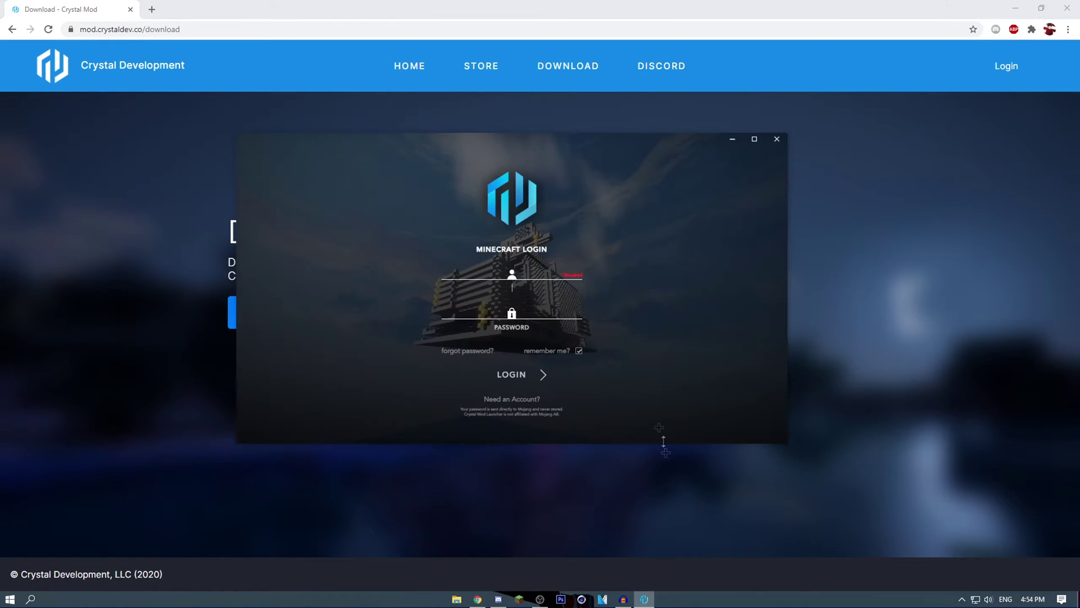
click(1017, 5)
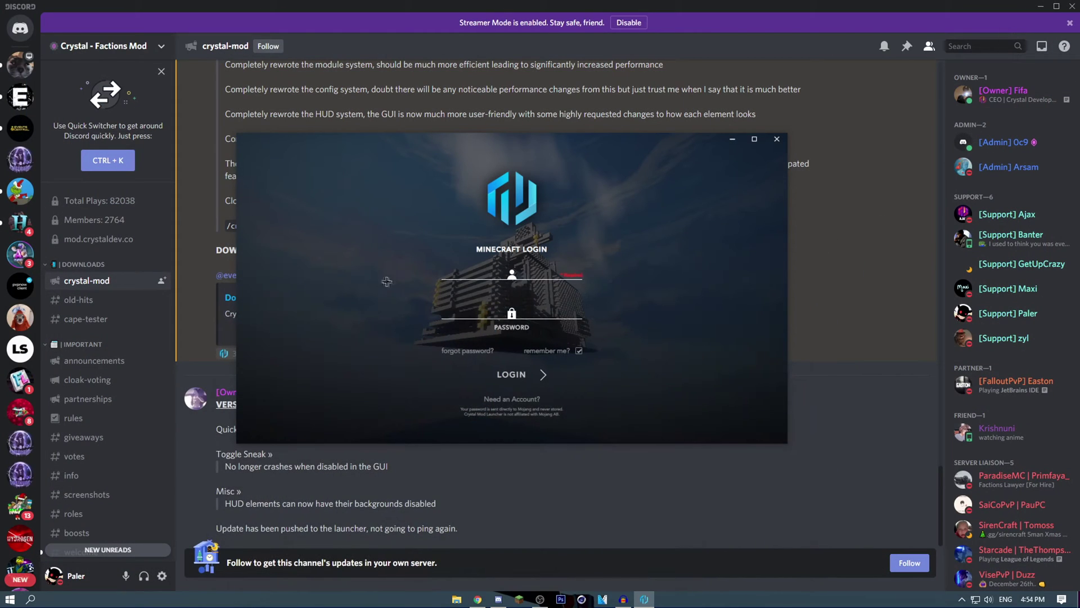
click(1041, 6)
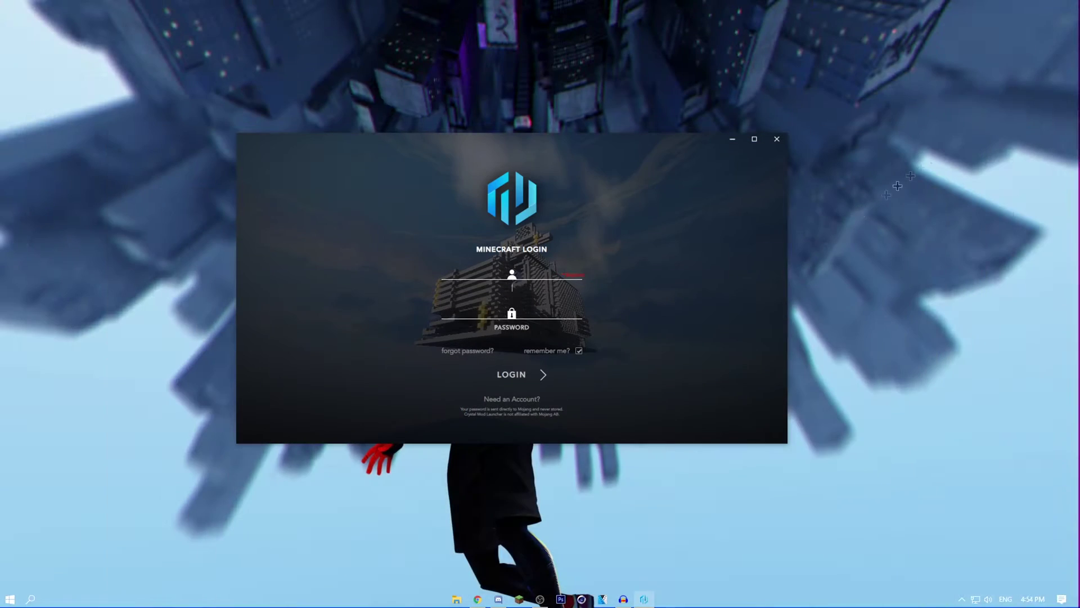
click(459, 269)
text(ada)
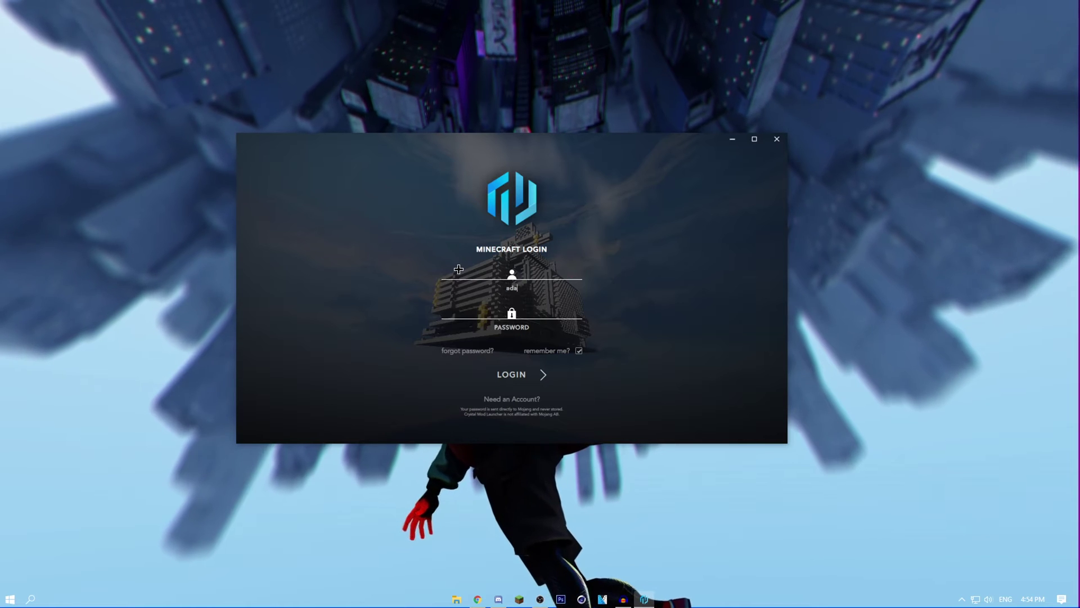
key(BackSpace)
key(BackSpace)
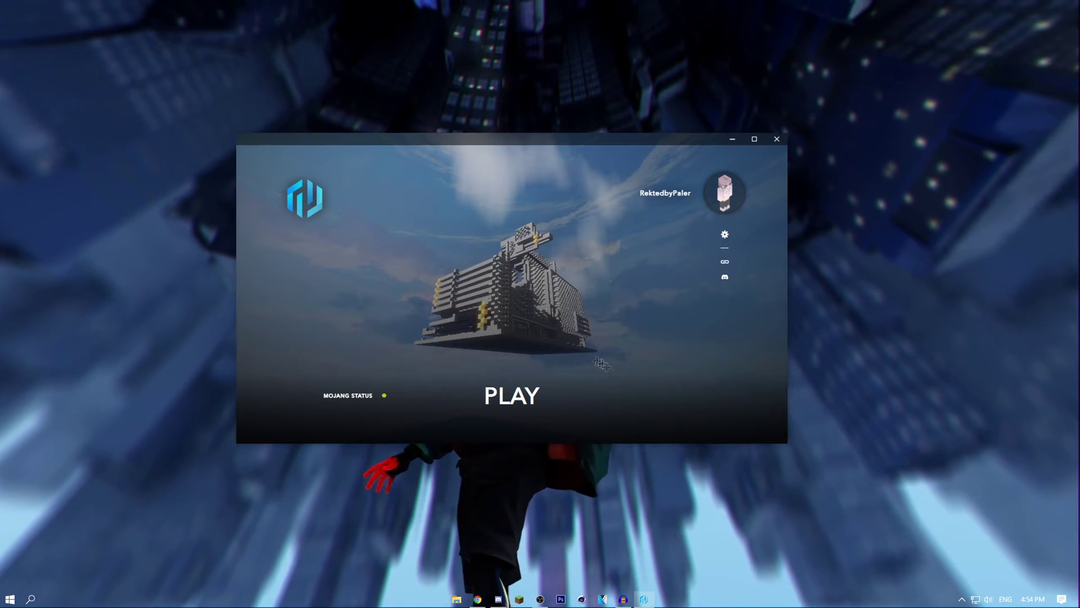
Reposition the launcher window, check the Mojang status and open the launcher settings
drag(620, 136, 578, 119)
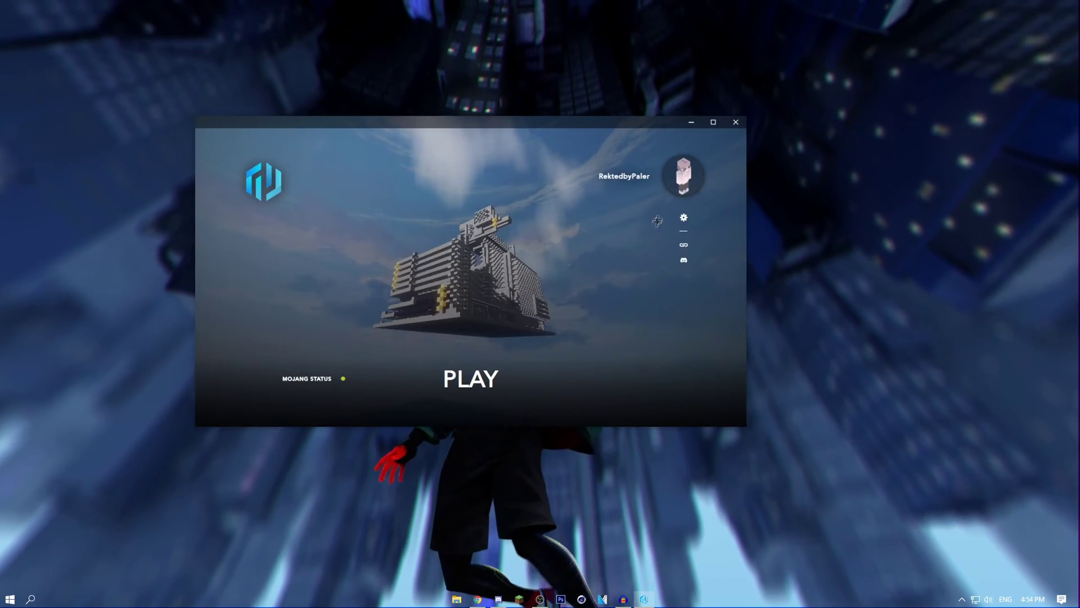
mouse_move(315, 379)
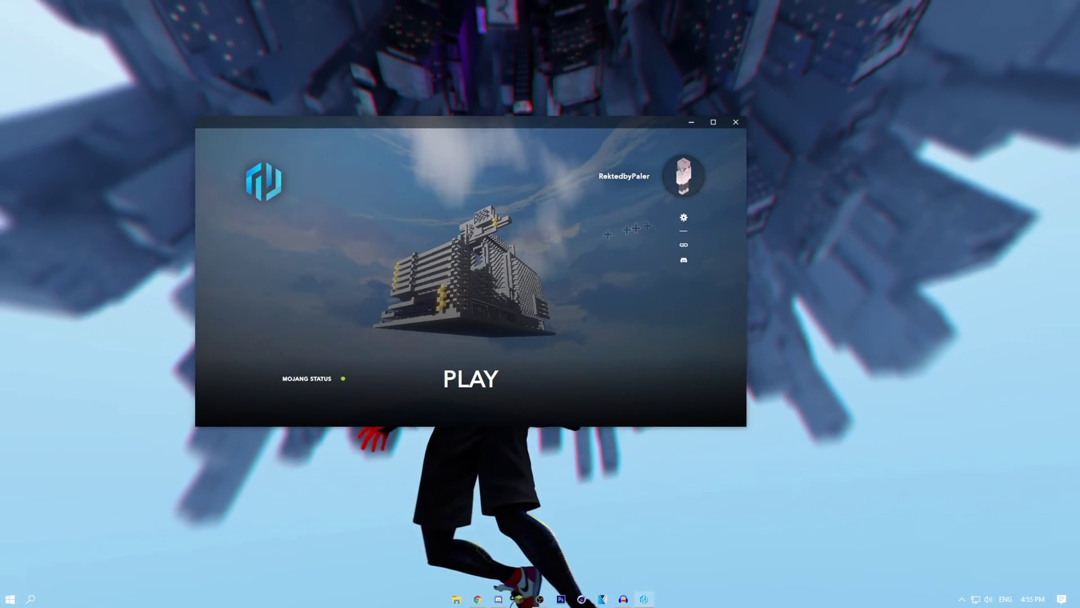
click(683, 218)
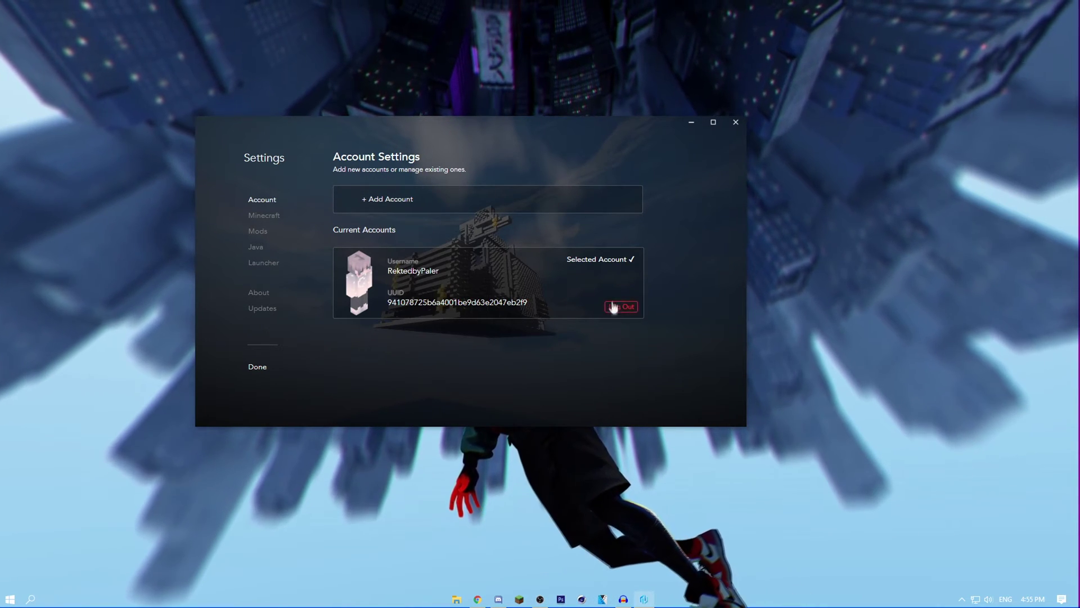
Set the game resolution in the Minecraft settings to 1920 x 1080
click(258, 215)
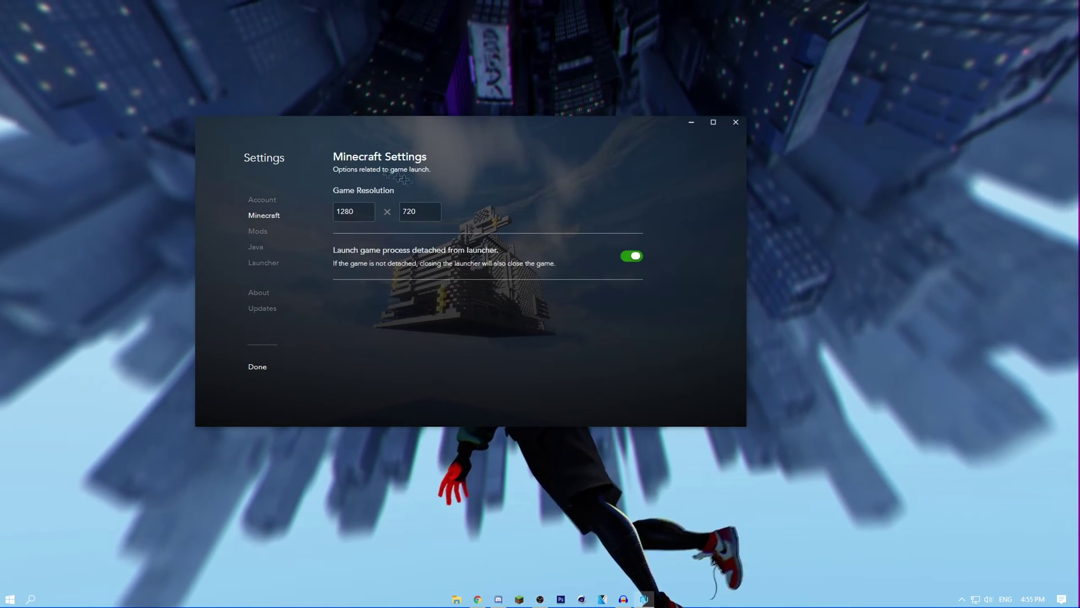
double_click(357, 216)
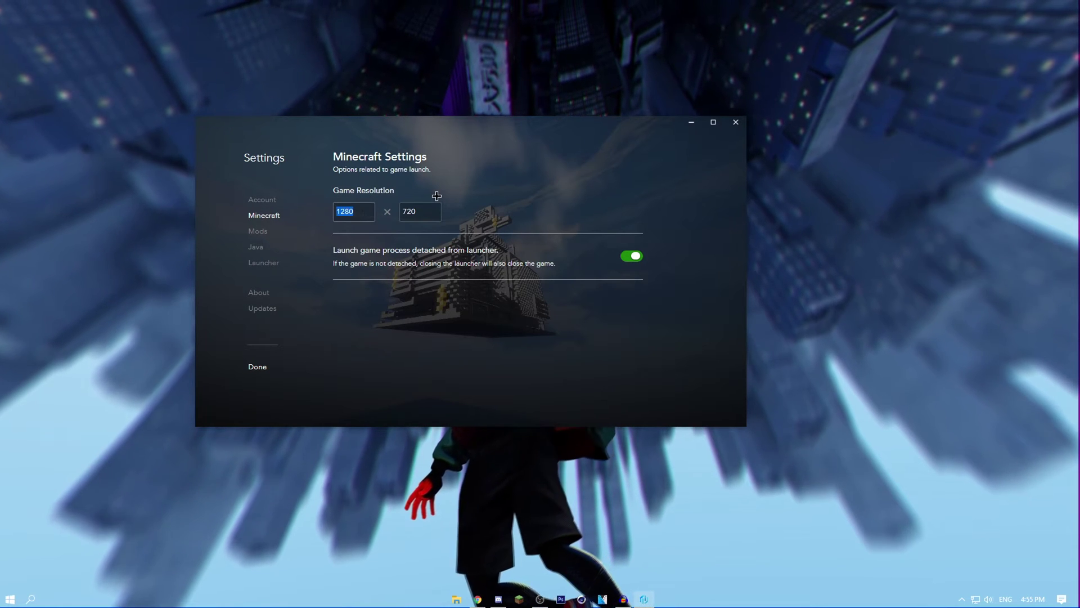
text(1980)
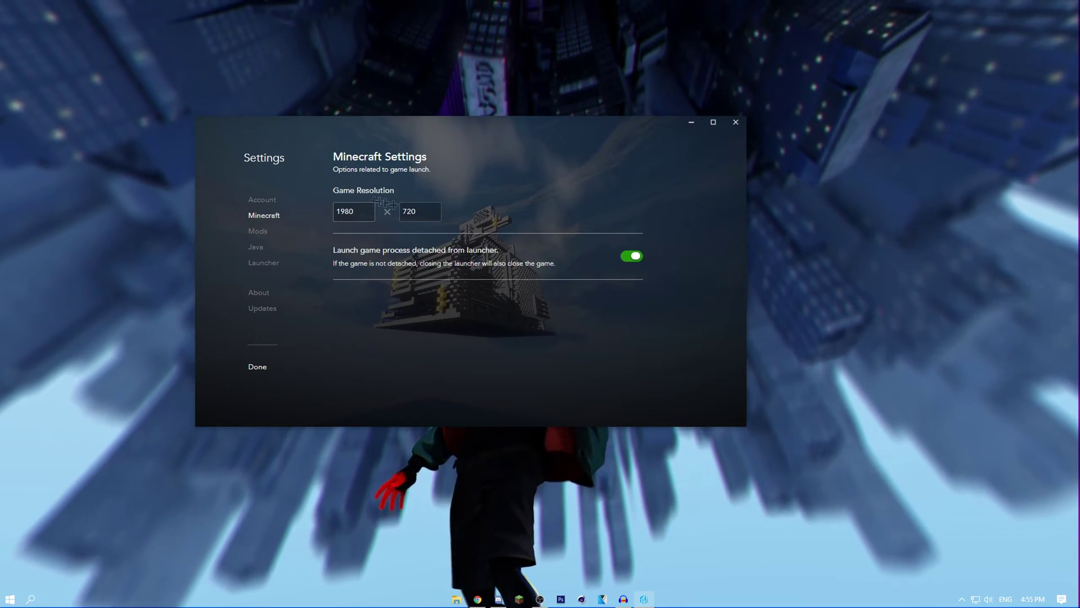
key(BackSpace)
key(BackSpace)
text(20)
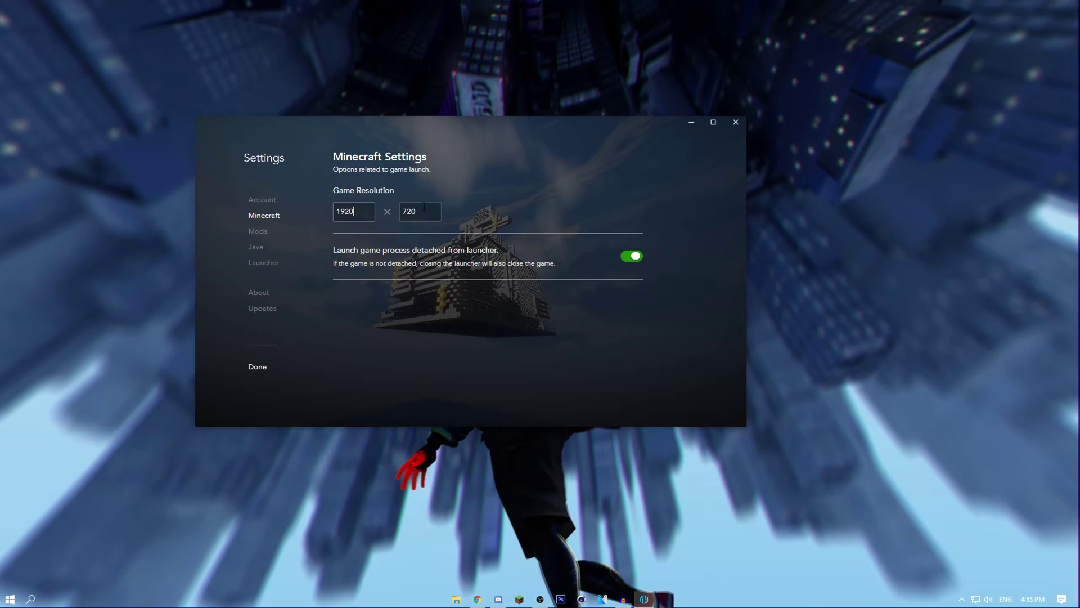
double_click(419, 211)
text(1080)
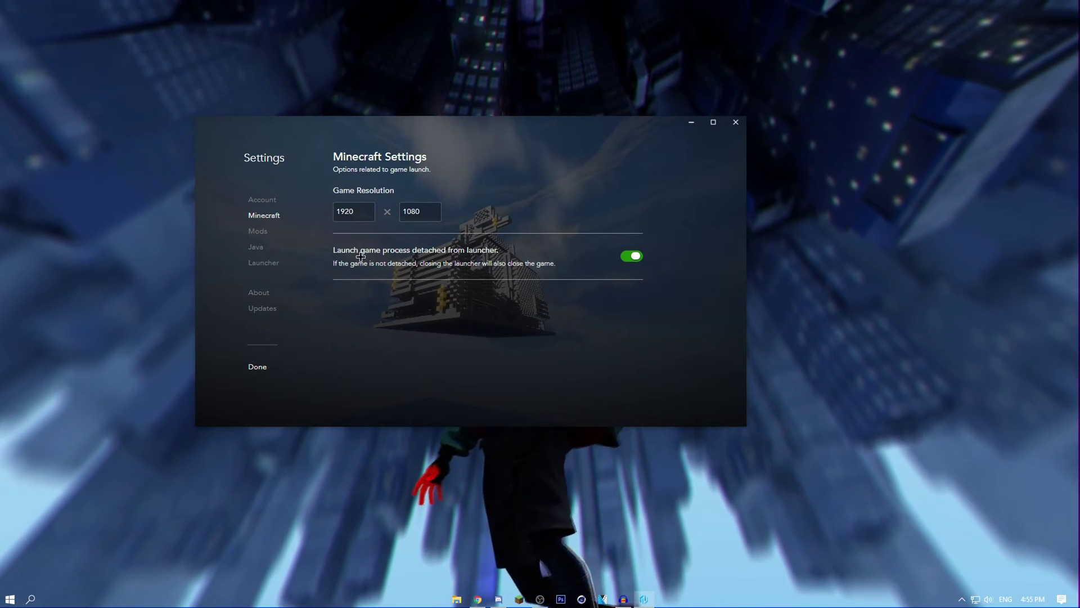
Examine the required, optional and drop-in mods in the launcher's Mod Settings
click(257, 230)
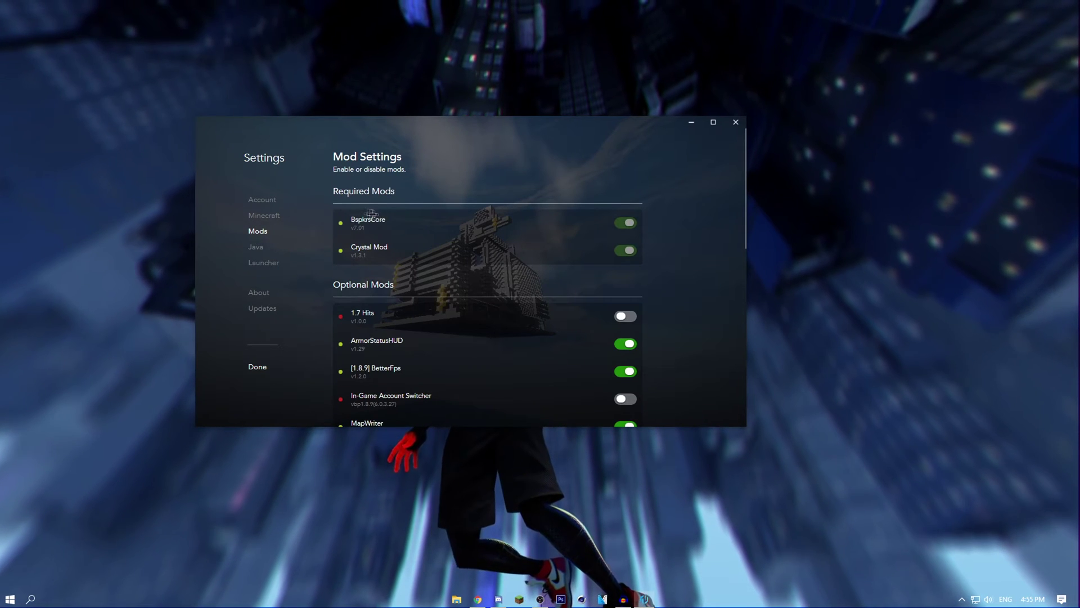
scroll(451, 270, down, 1)
scroll(454, 274, up, 1)
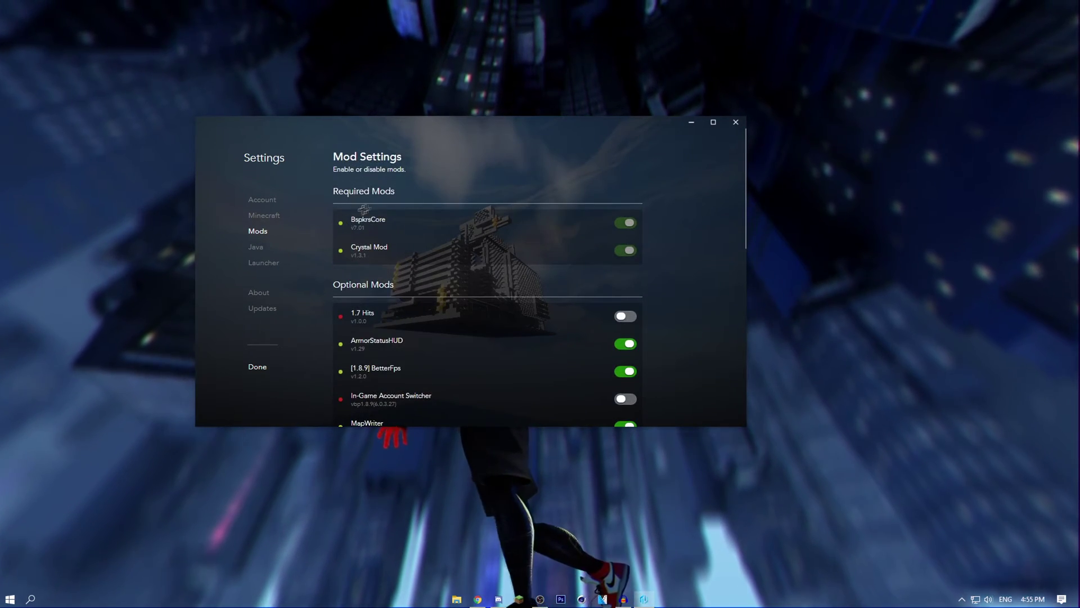
scroll(388, 236, down, 3)
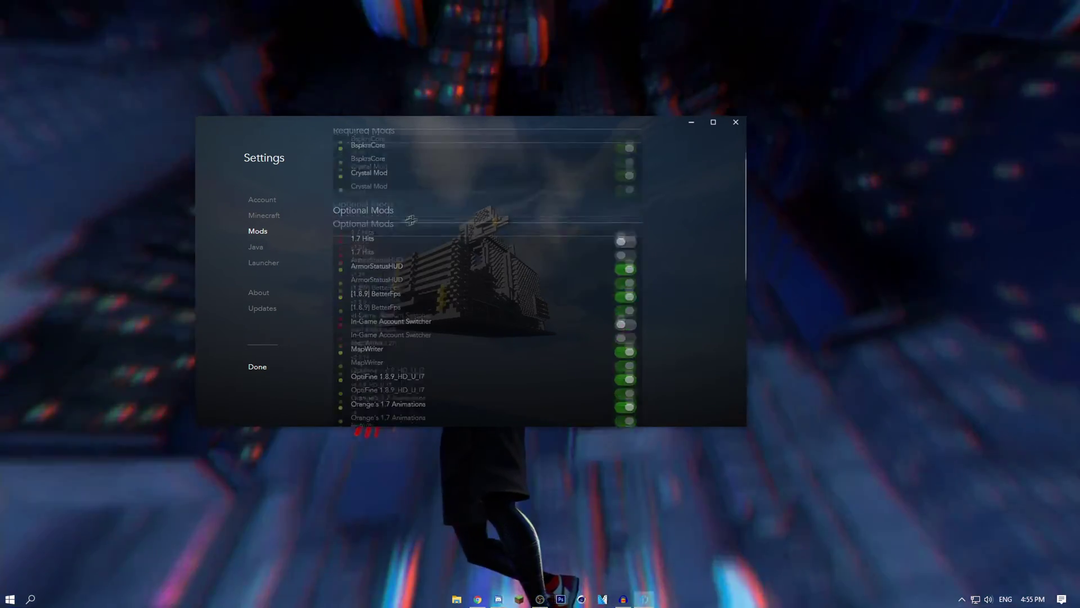
scroll(405, 256, down, 8)
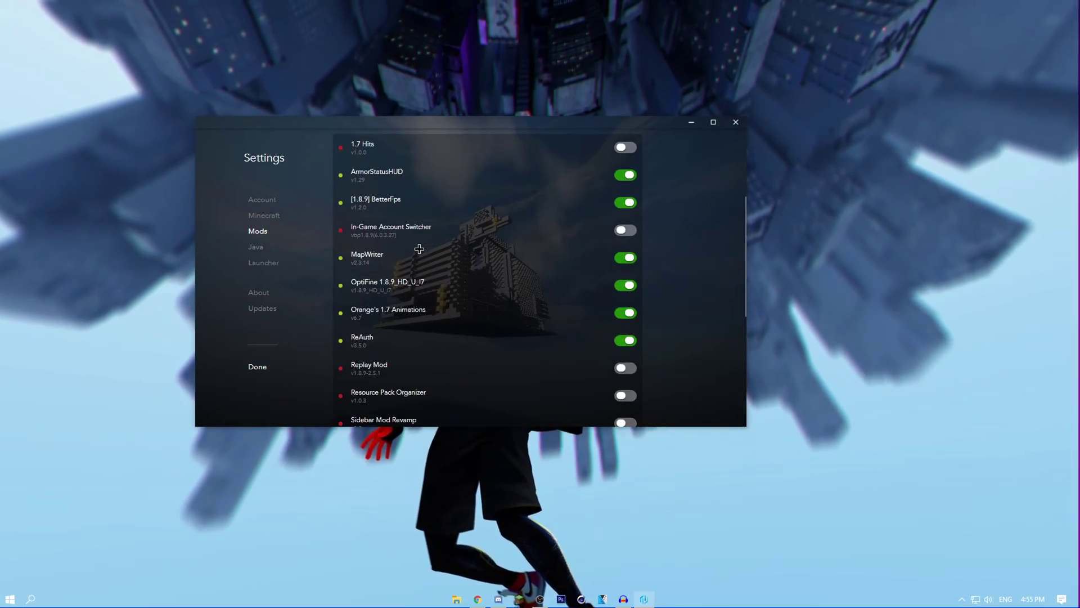
scroll(426, 249, up, 6)
scroll(426, 250, up, 3)
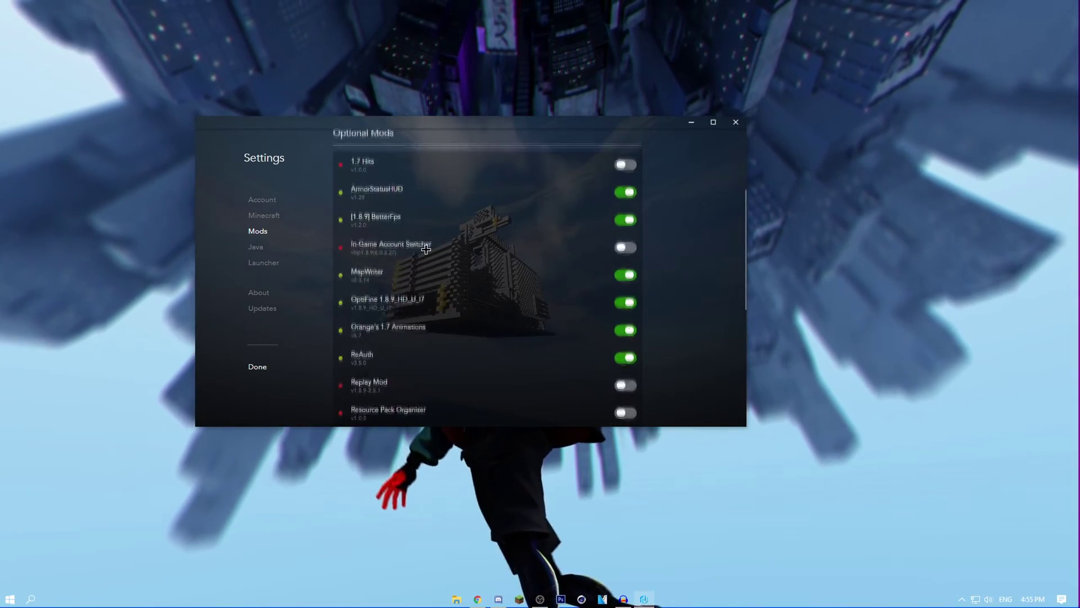
scroll(405, 260, down, 8)
scroll(508, 264, up, 4)
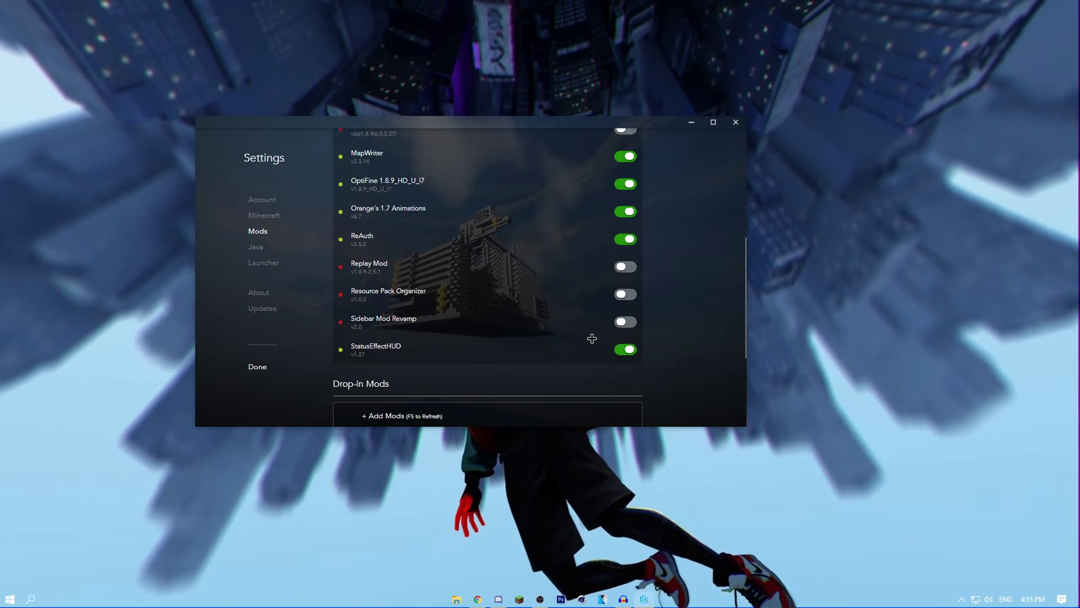
Disable the optional mods StatusEffectHUD, Orange's 1.7 Animations, ReAuth, OptiFine 1.8.9_HD_U_I7 and MapWriter
click(638, 350)
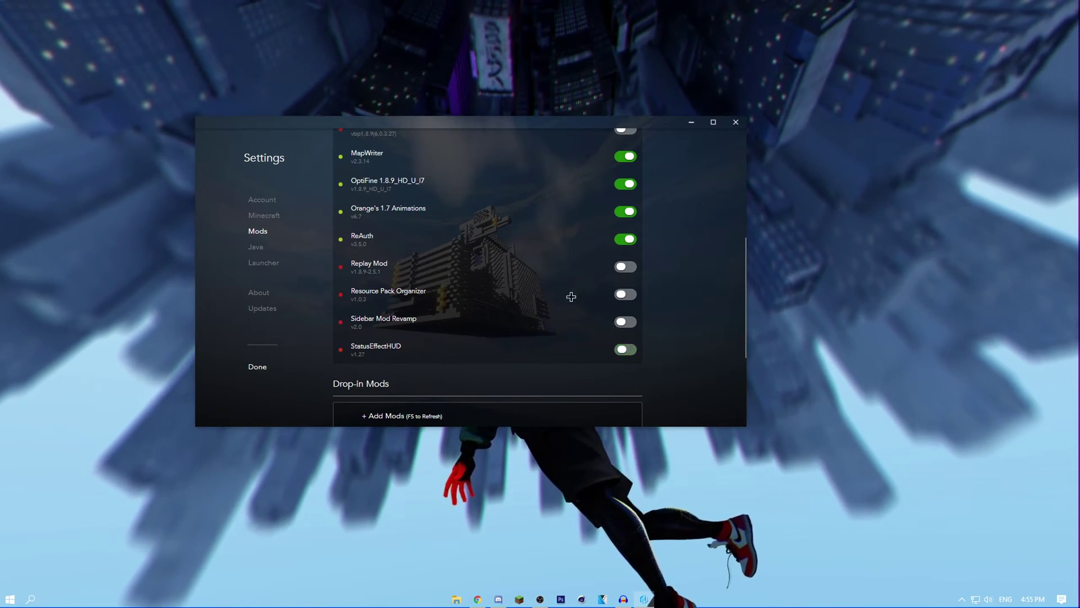
scroll(572, 296, up, 1)
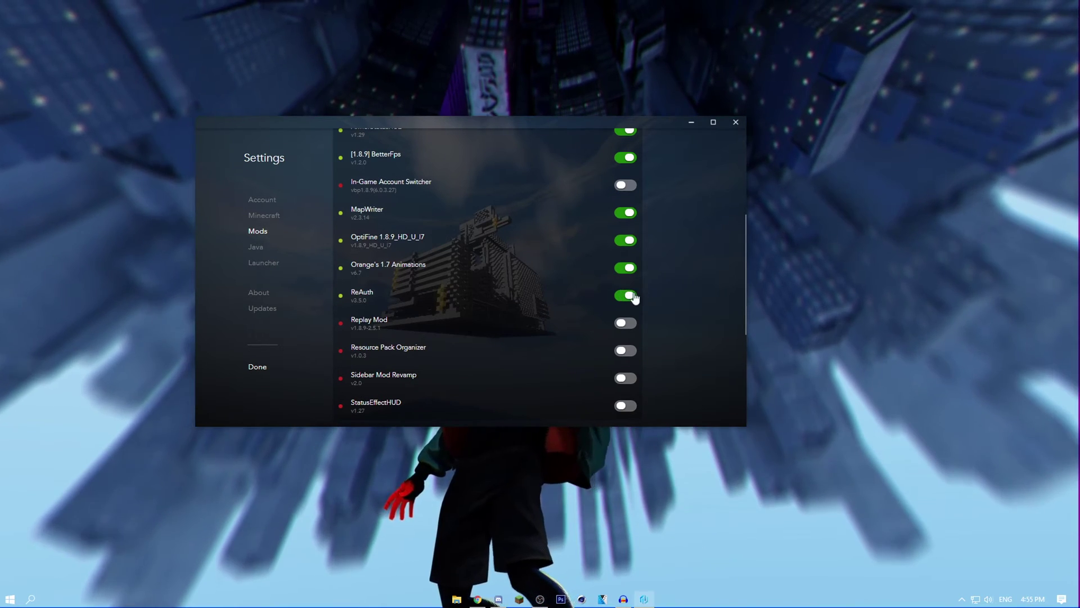
click(629, 269)
click(627, 294)
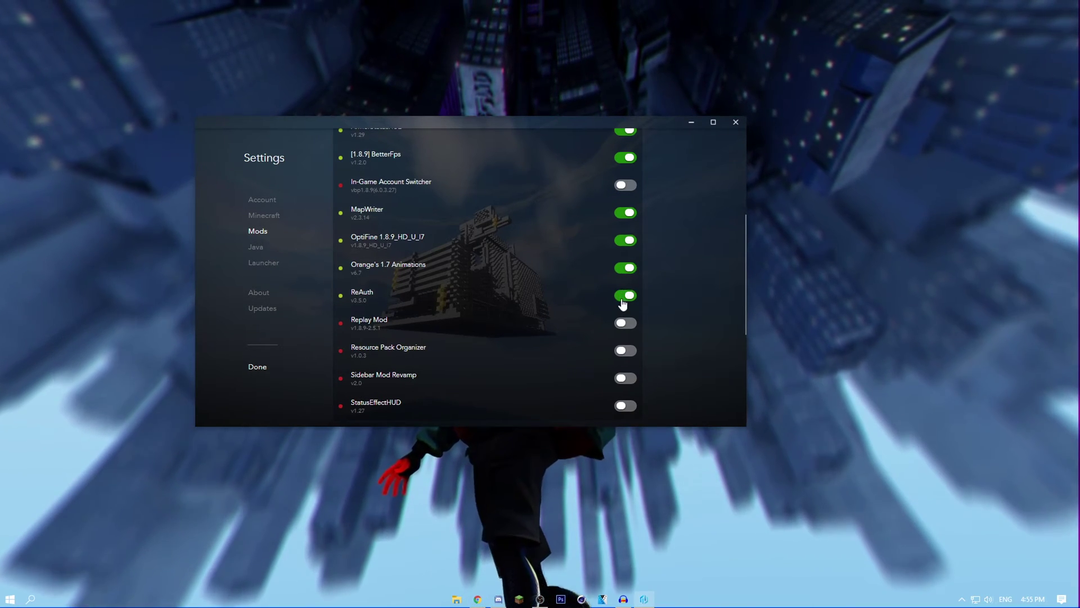
click(629, 241)
click(627, 212)
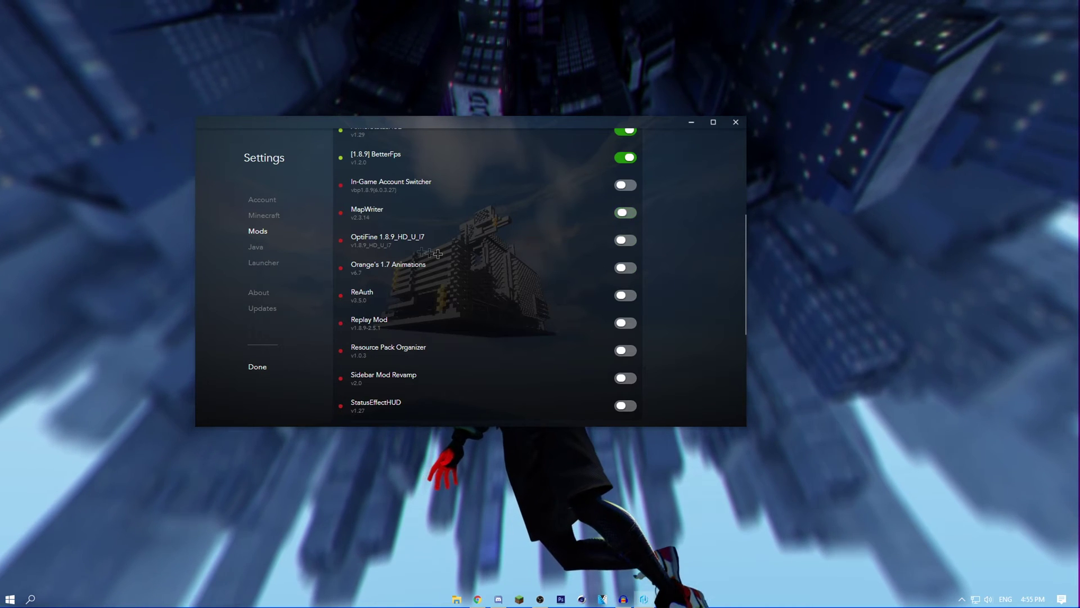
Disable the optional mods ArmorStatusHUD and [1.8.9] BetterFps, and enable 1.7 Hits
scroll(642, 260, up, 2)
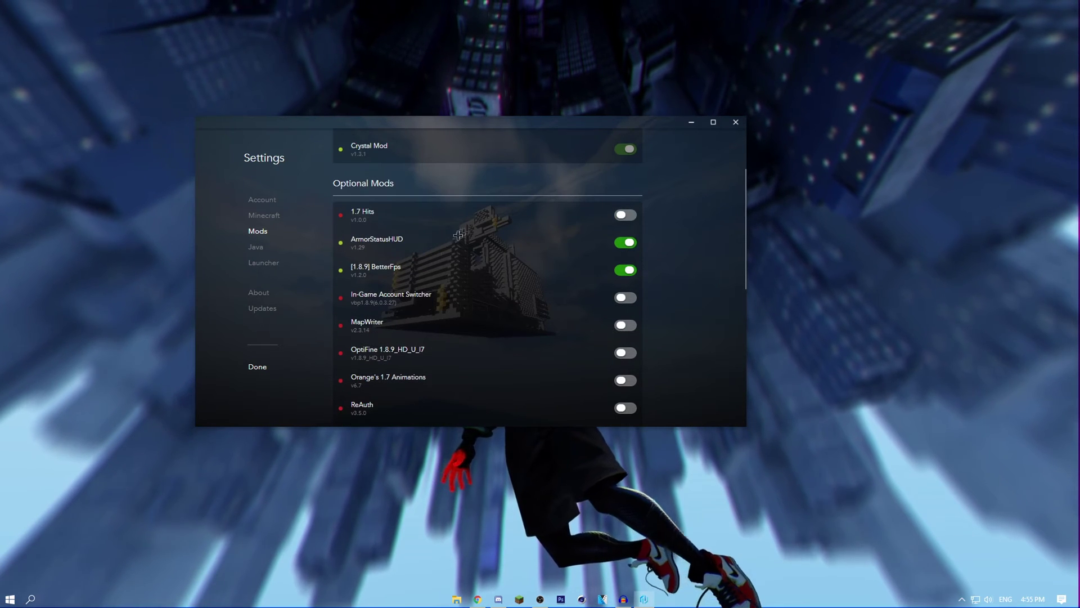
click(622, 243)
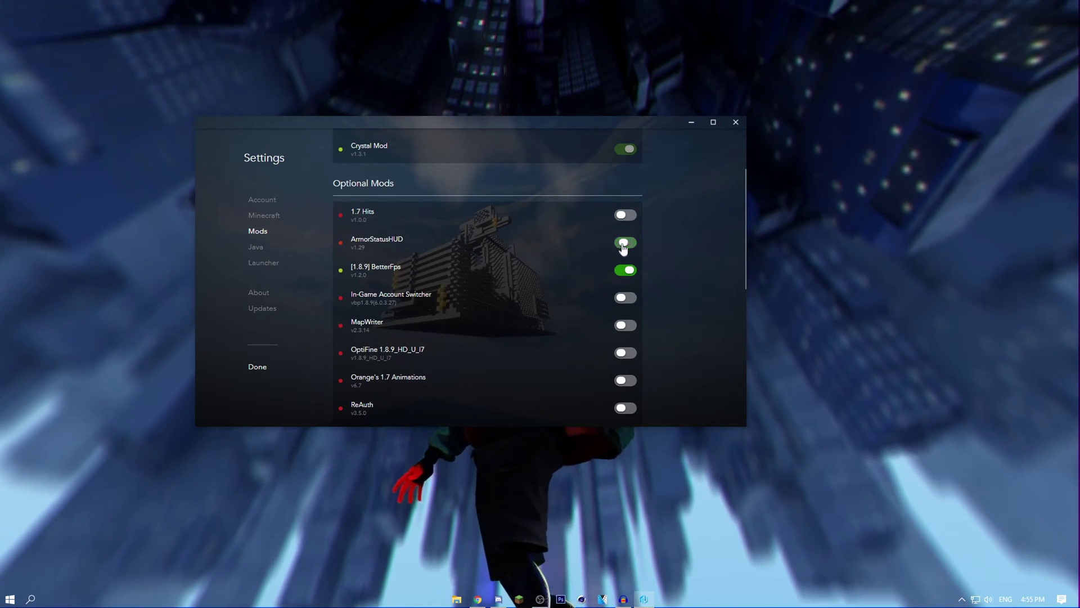
click(626, 270)
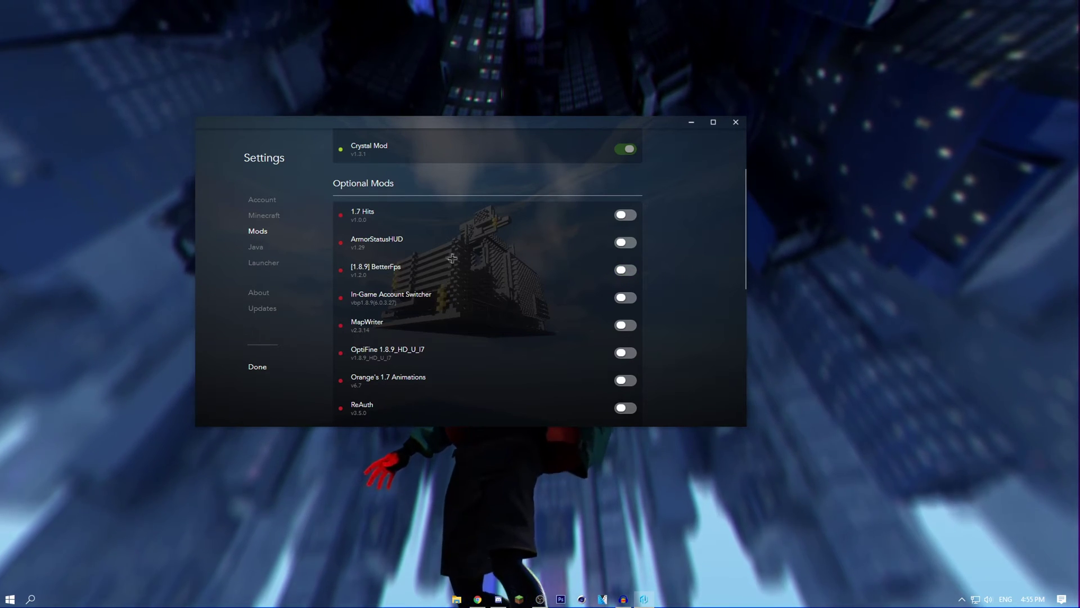
click(625, 215)
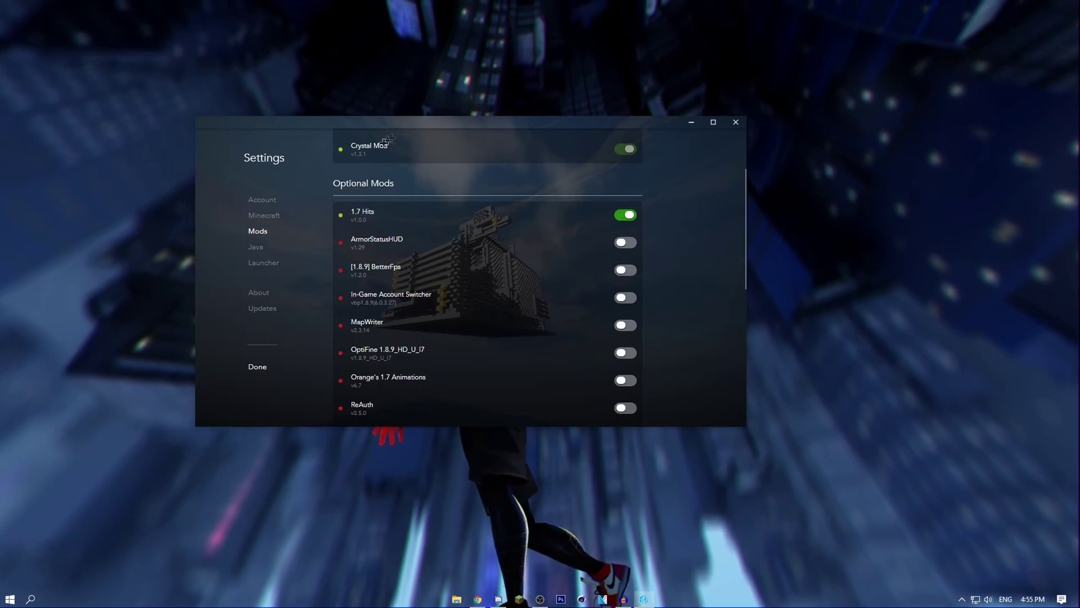
scroll(387, 140, down, 2)
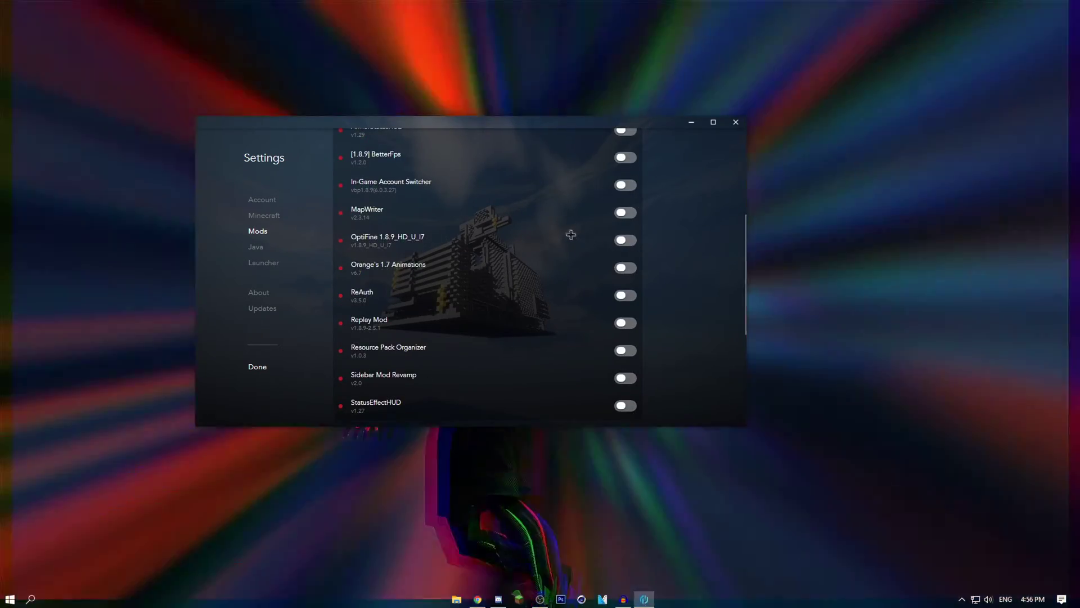
Open the drop-in mods folder of the CrystalMod-1.8.9 instance from the launcher's Mod Settings
scroll(571, 235, down, 4)
scroll(470, 178, up, 3)
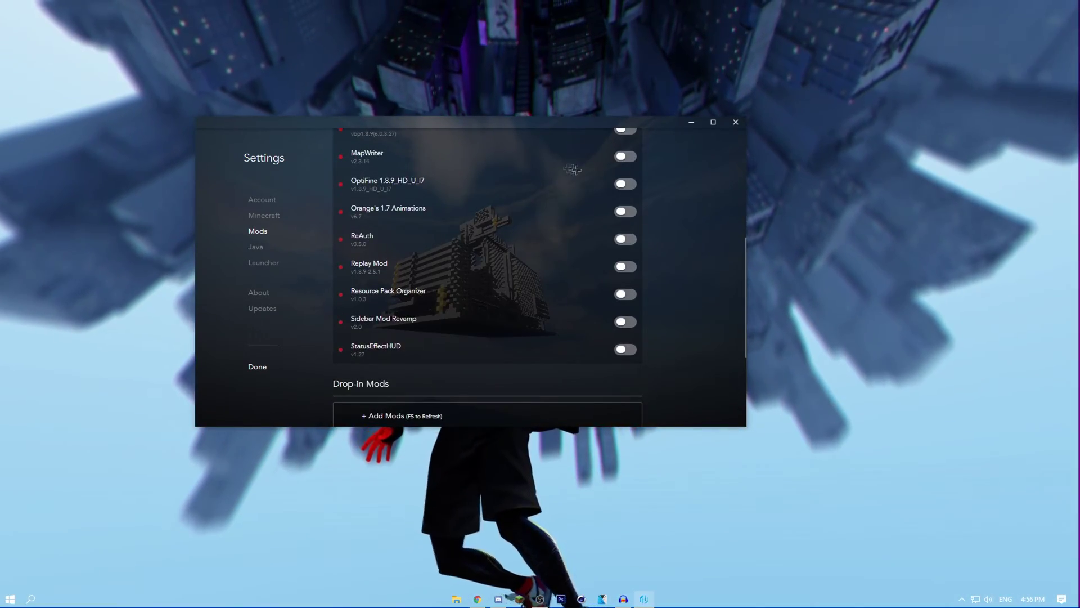
scroll(432, 243, down, 1)
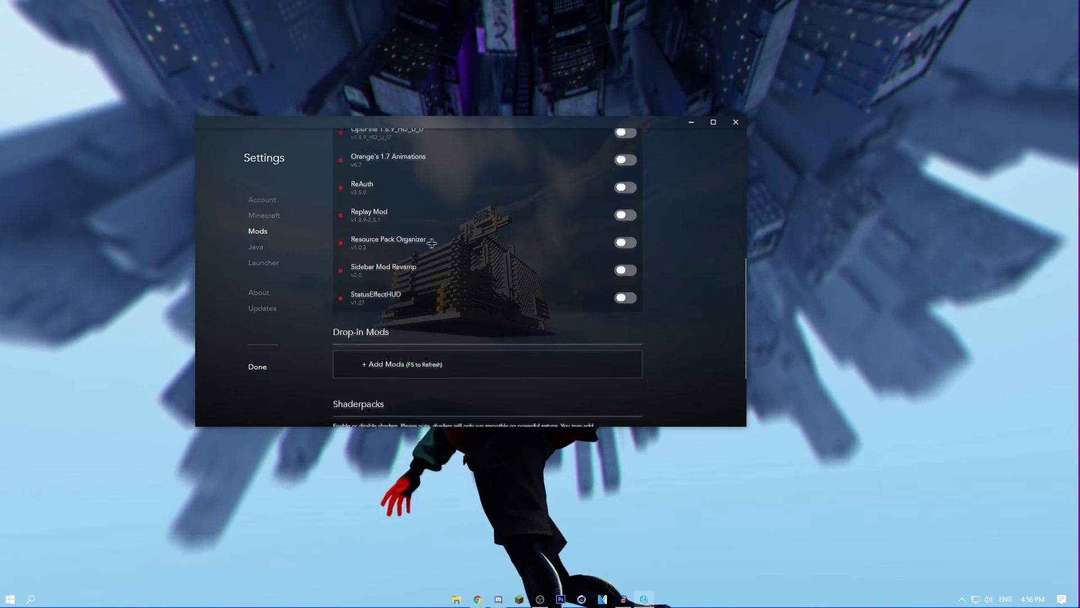
scroll(432, 243, up, 2)
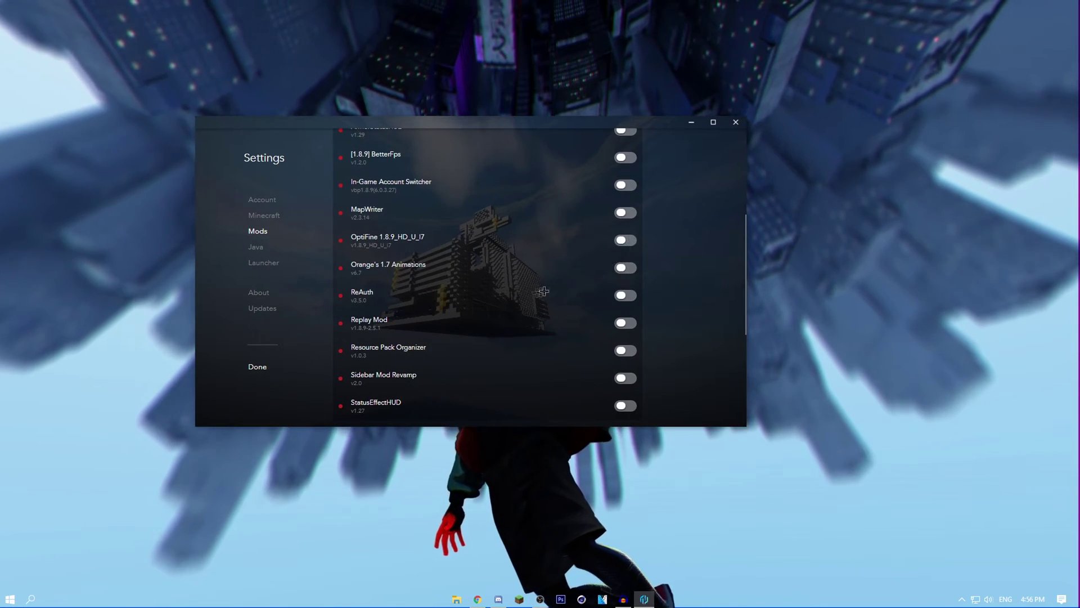
scroll(544, 291, down, 4)
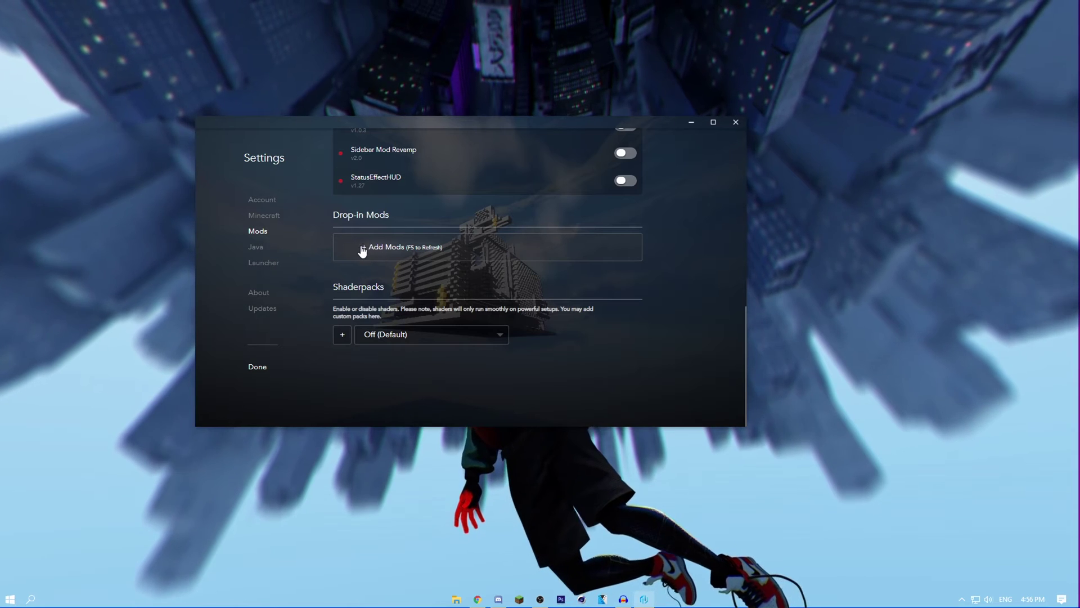
click(362, 252)
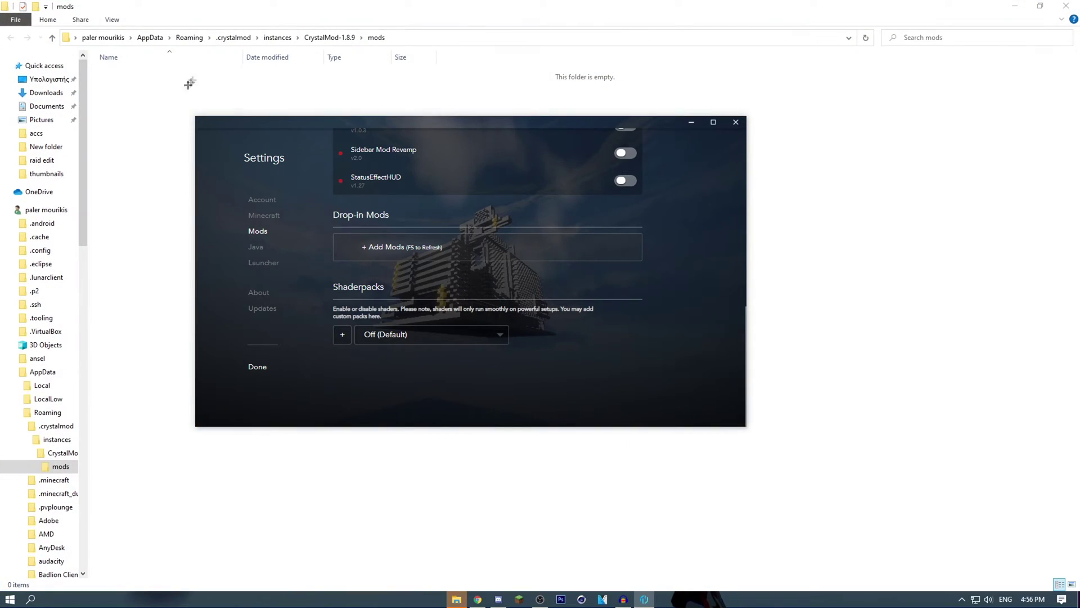
click(430, 3)
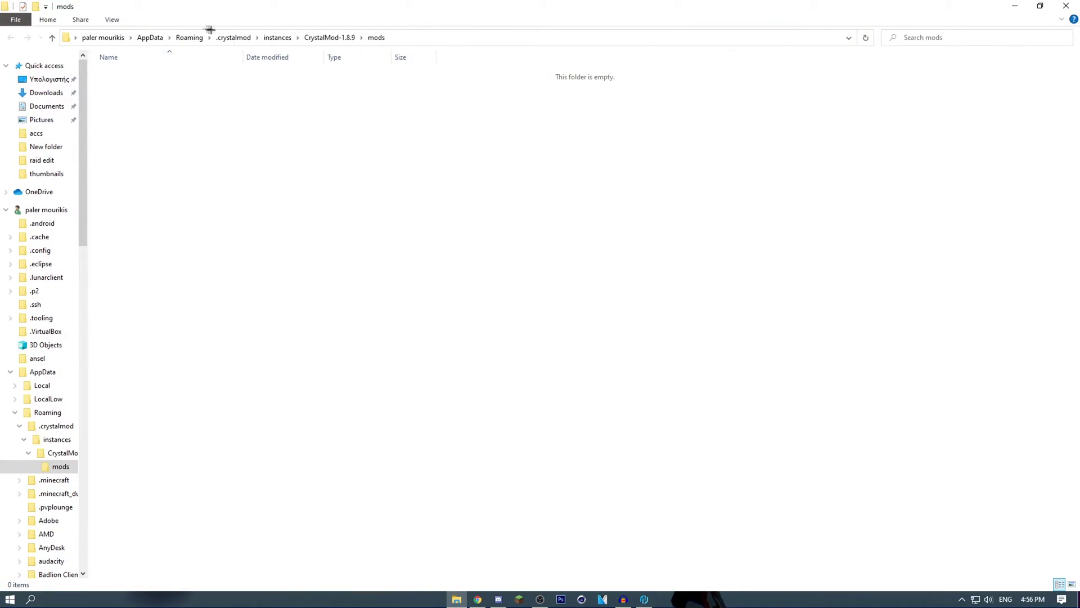
Return to the launcher and examine the required and optional mods in Mod Settings
drag(181, 128, 344, 236)
drag(106, 74, 302, 485)
drag(275, 253, 485, 514)
click(622, 598)
scroll(450, 270, up, 5)
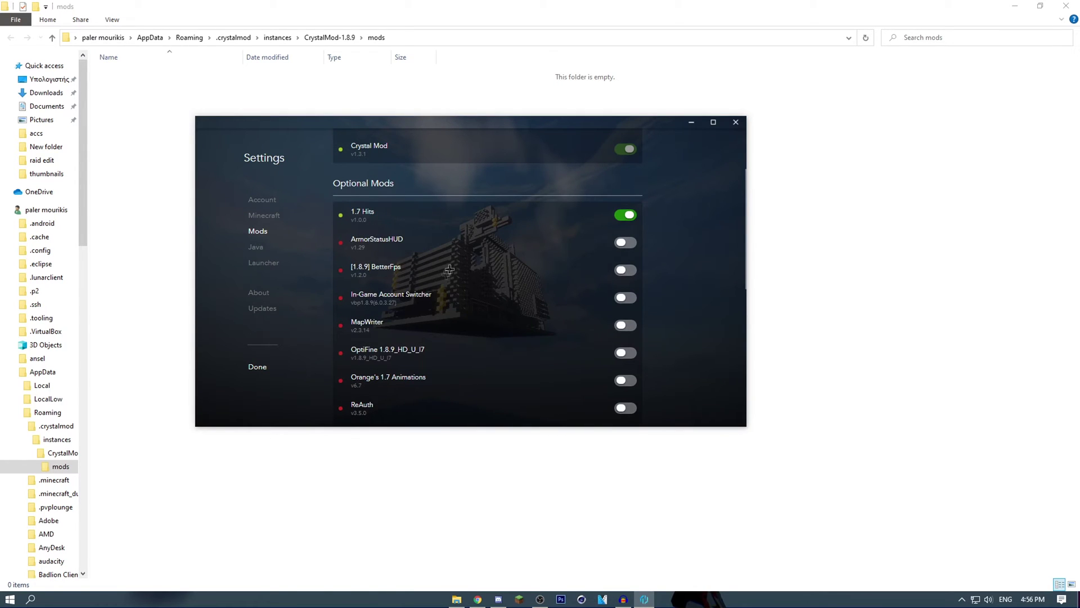
scroll(476, 333, down, 2)
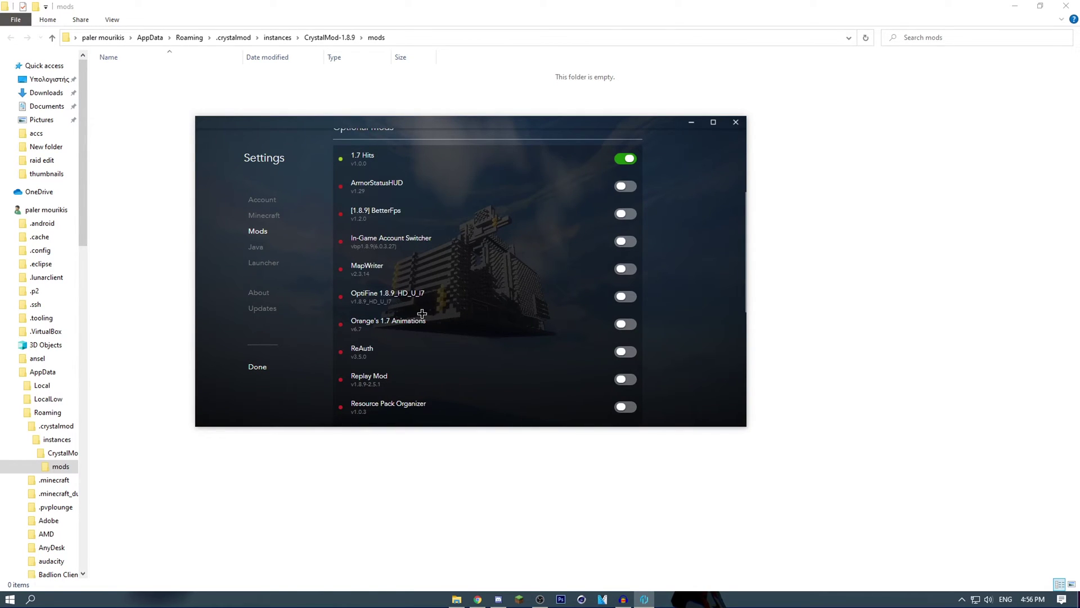
scroll(462, 292, up, 5)
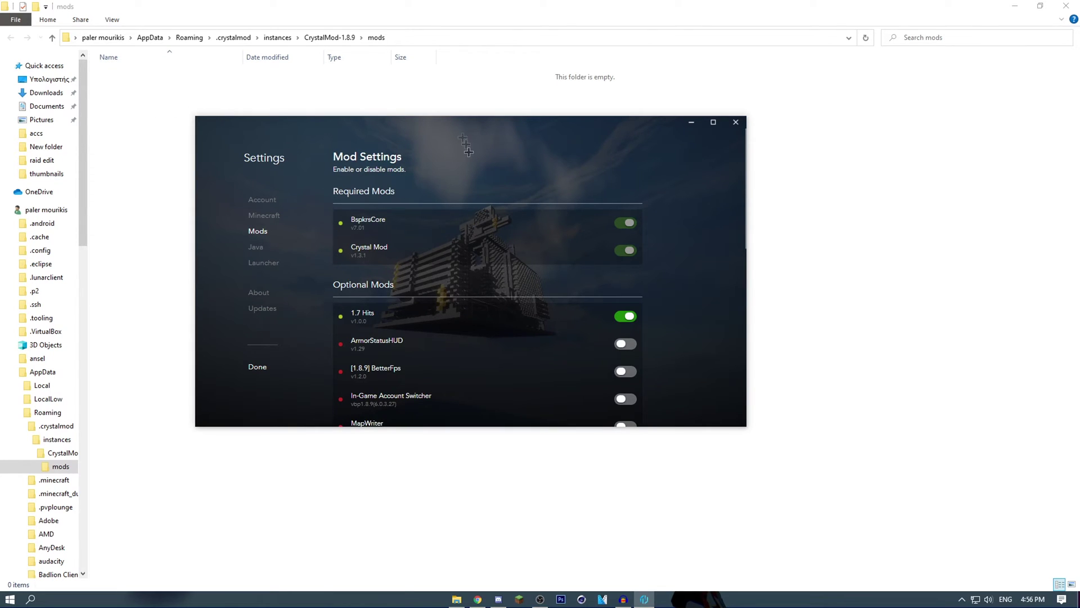
Go from the instance's mods folder to AppData's Roaming folder and open .minecraft
click(195, 90)
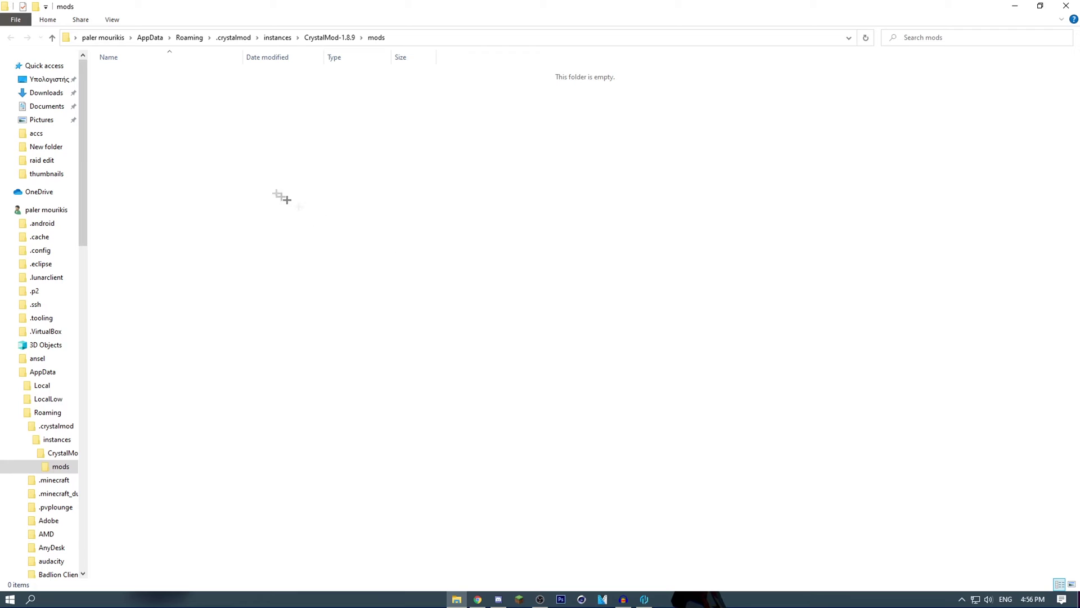
click(456, 597)
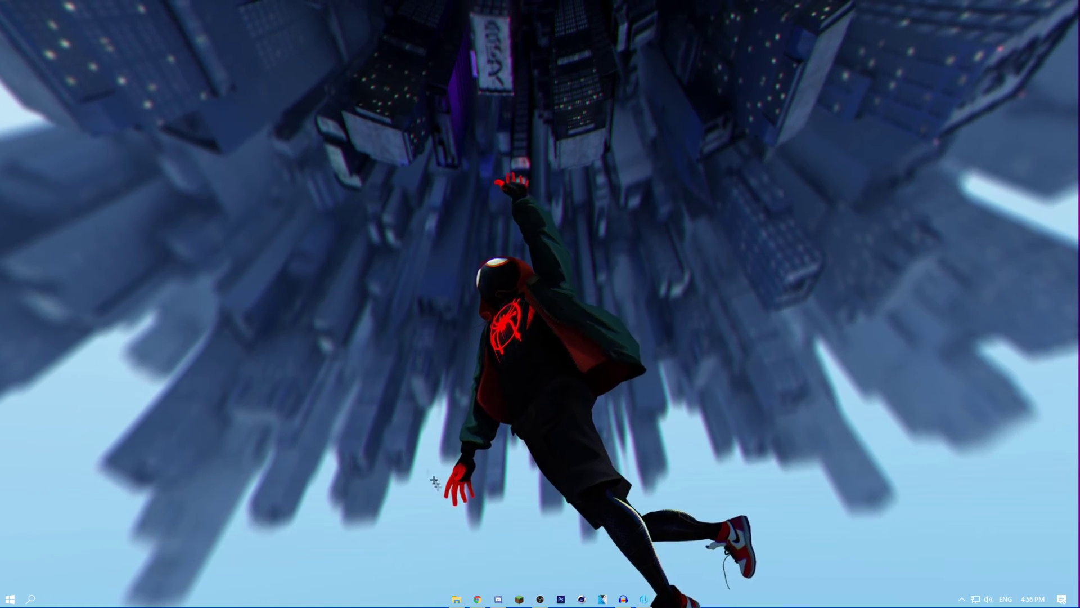
click(454, 596)
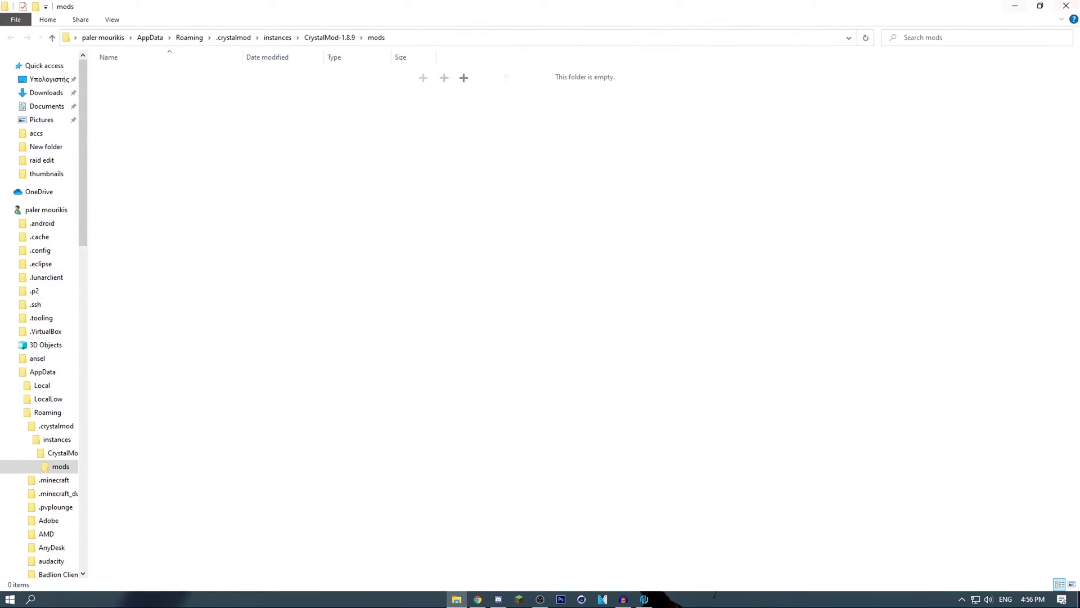
click(191, 38)
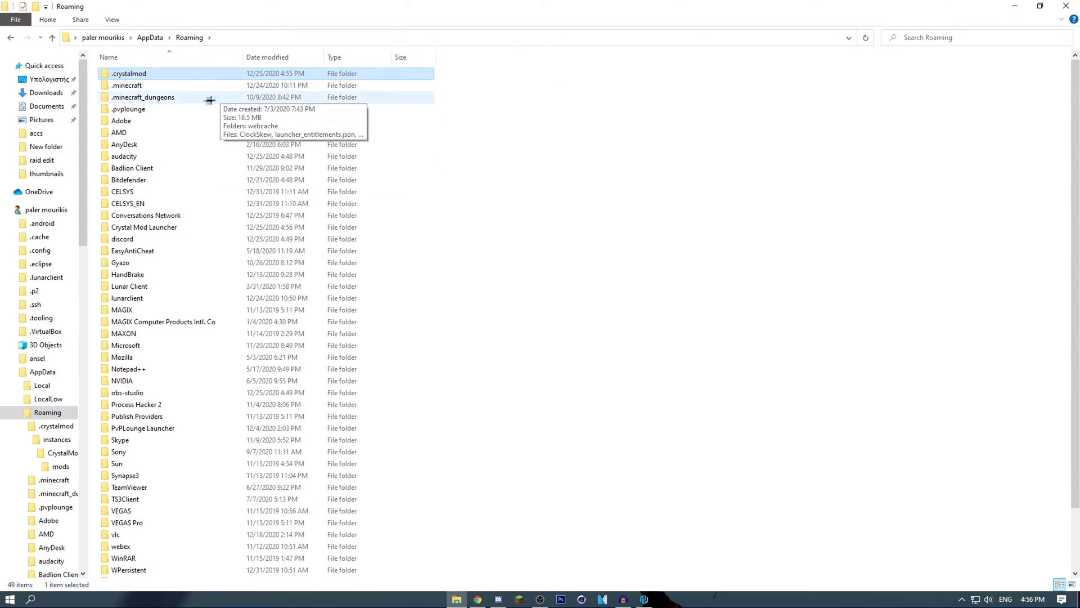
double_click(166, 87)
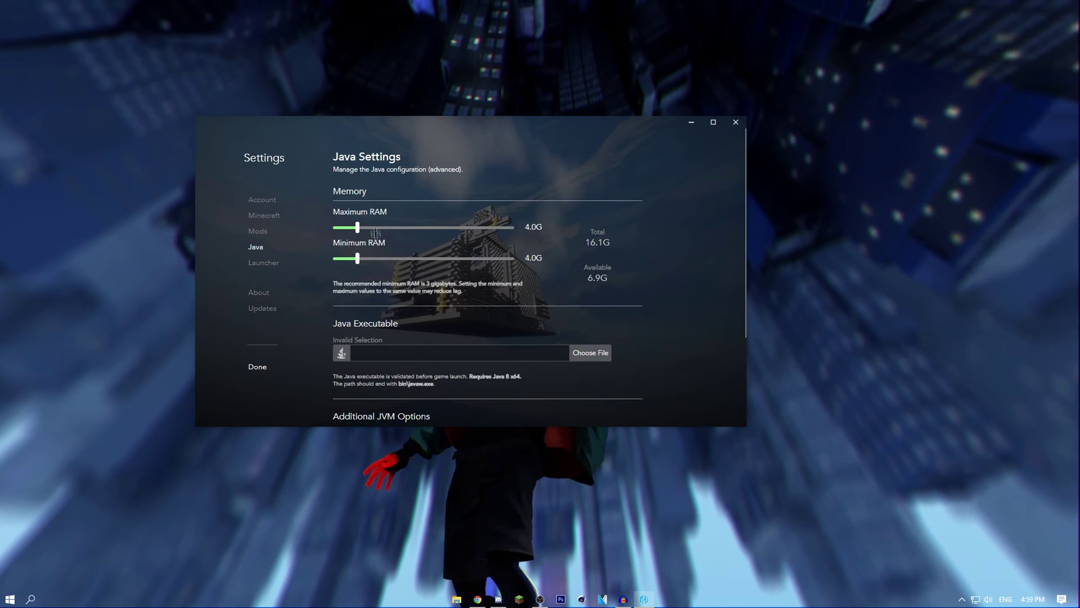
Set both the Maximum RAM and the Minimum RAM to 6.0G in the launcher's Java Settings
drag(357, 227, 402, 226)
drag(357, 258, 401, 257)
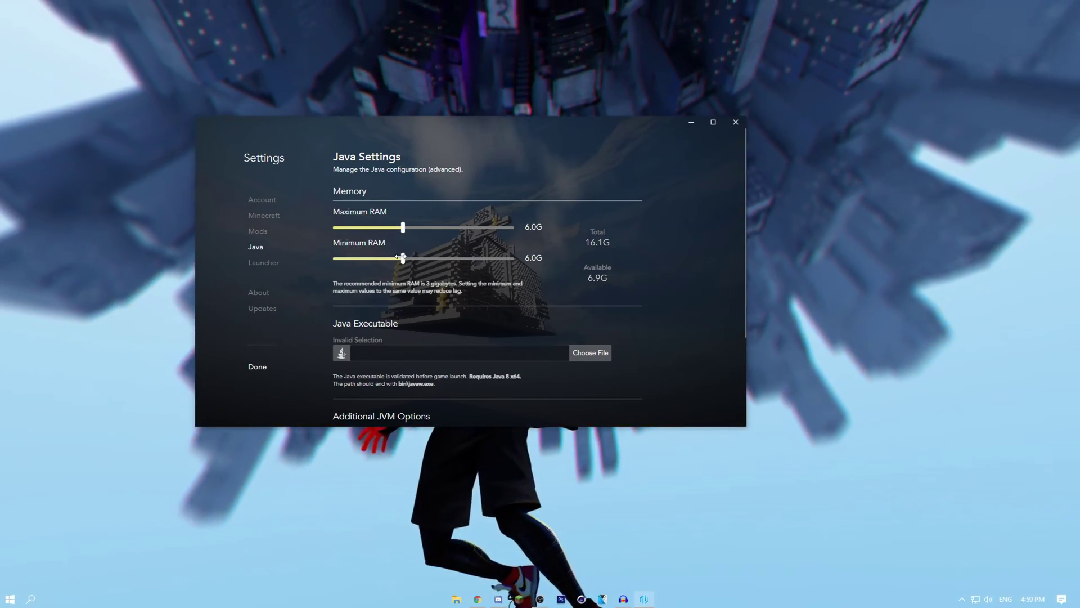
Leave the launcher settings by way of the About page and start the game
click(259, 292)
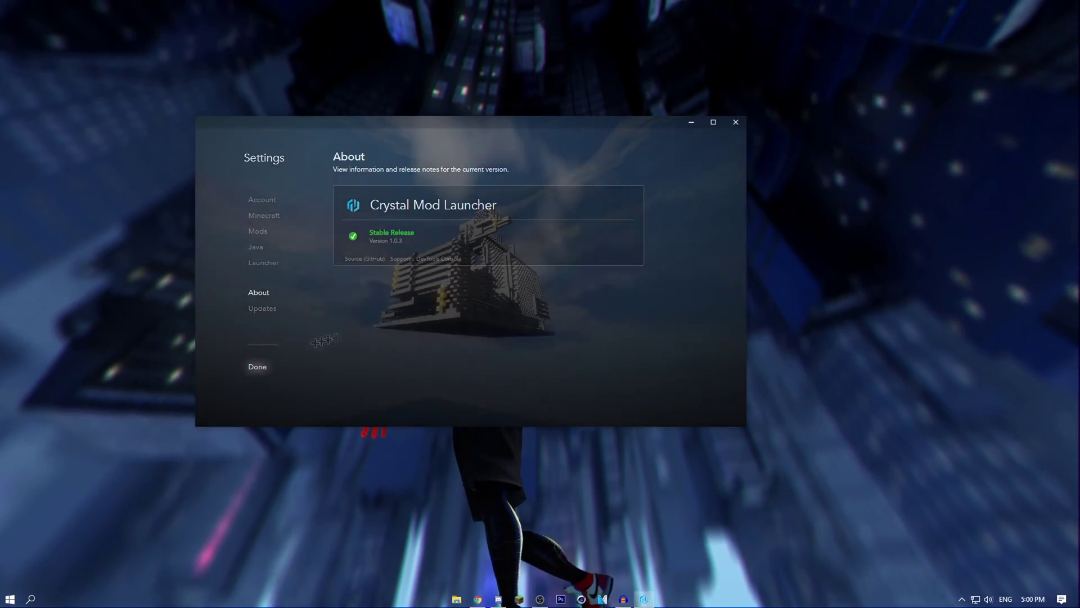
click(258, 367)
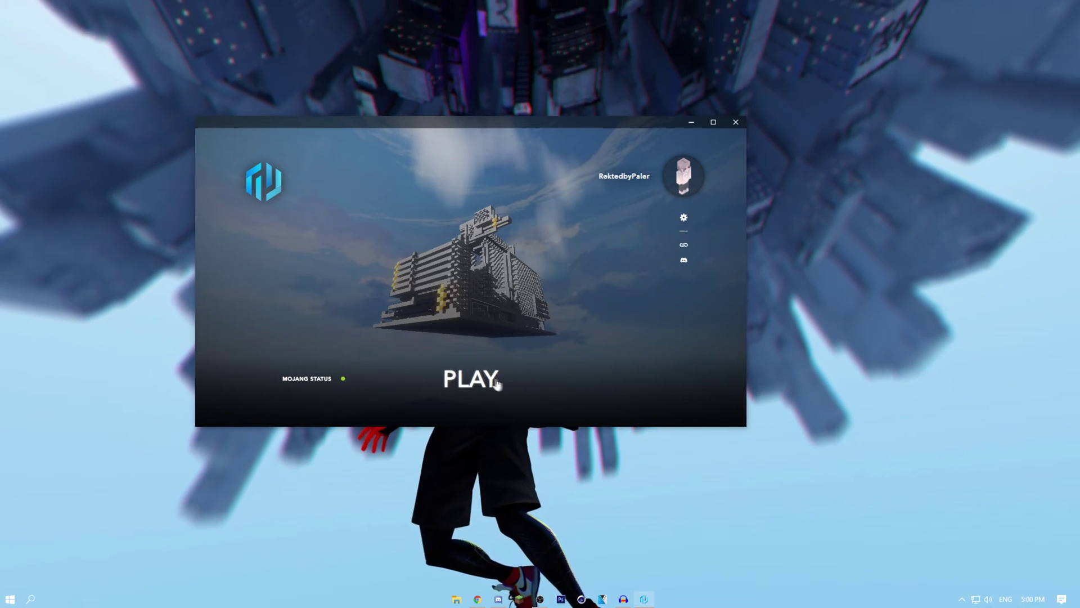
click(468, 383)
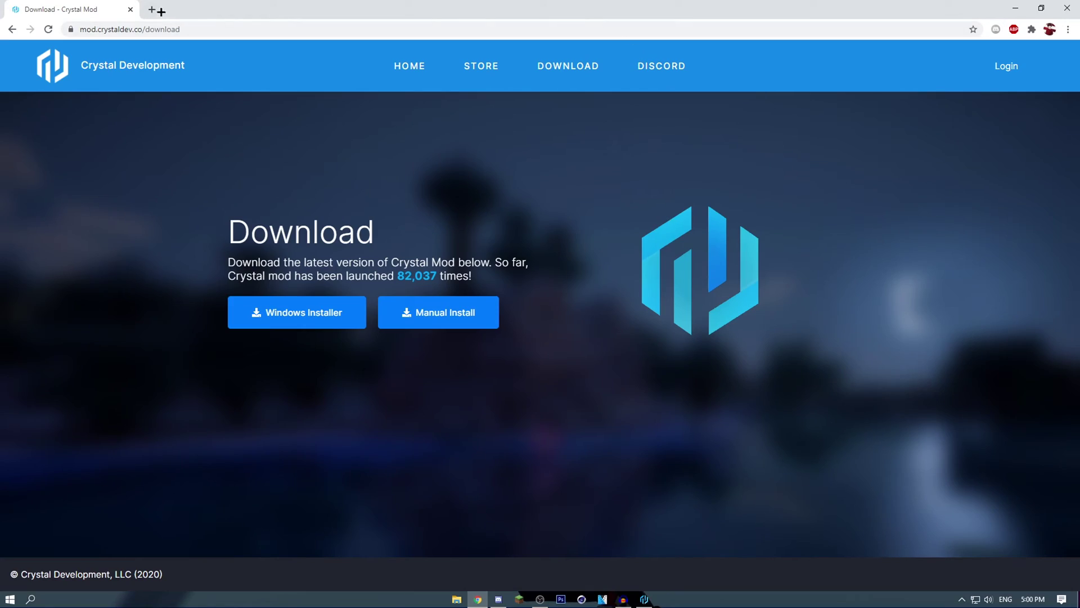
Search the web for java in a new Chrome tab and go to java.com/en/download/
click(154, 12)
text(jav)
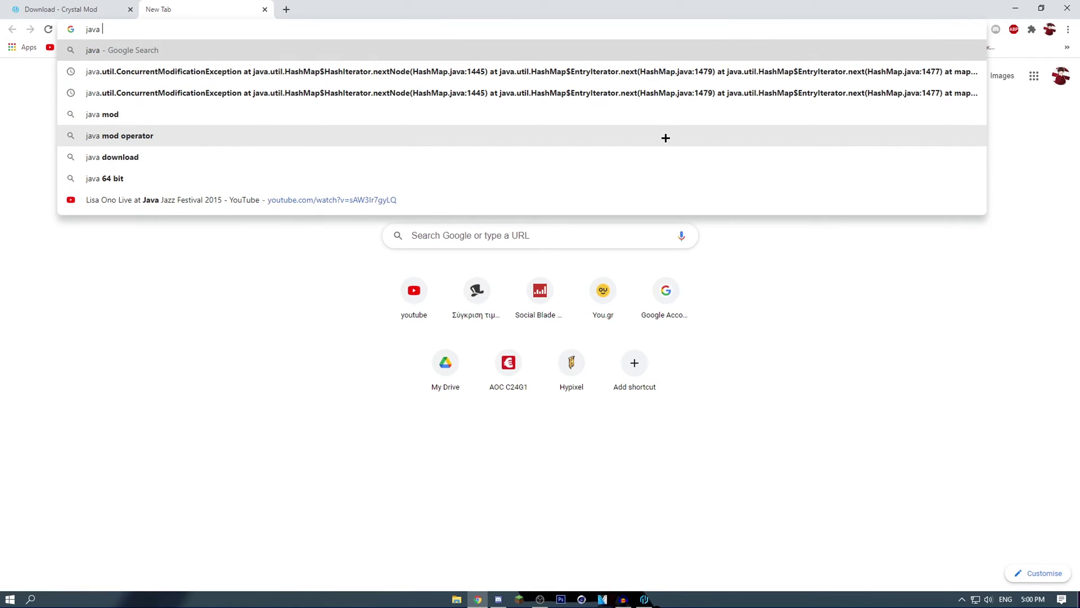
text(a)
key(Return)
click(960, 600)
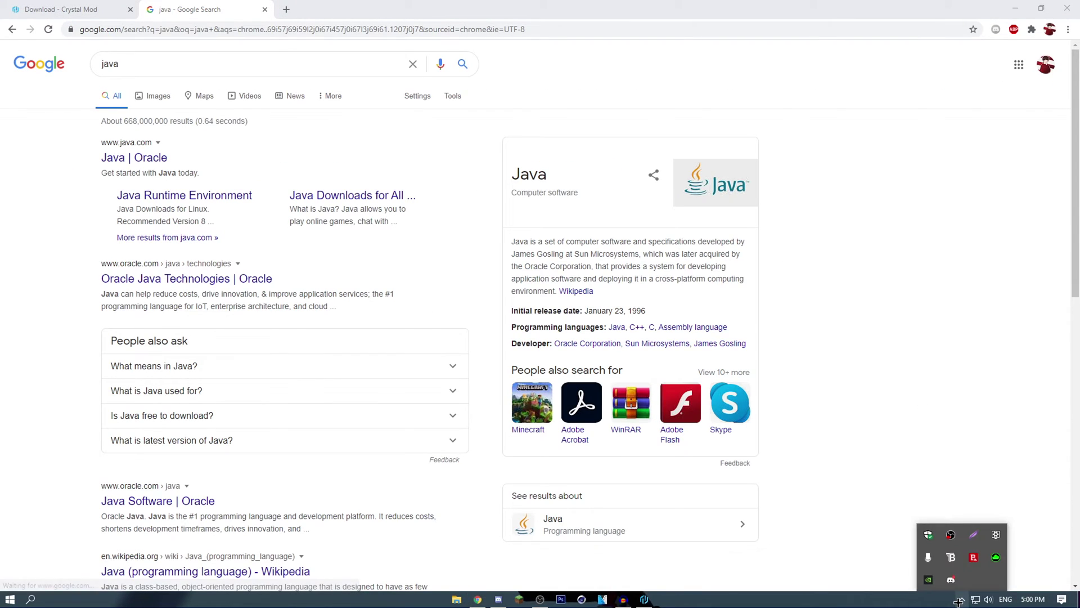
text(java.com/en/download/)
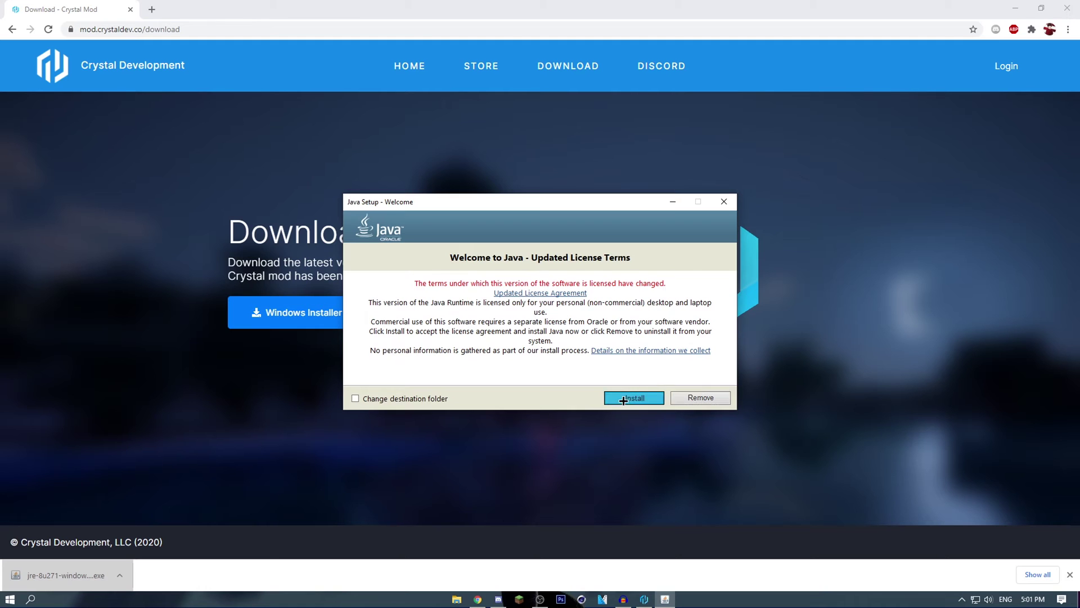
Install Java with the downloaded jre-8u271 installer and close the setup once it completes
click(624, 398)
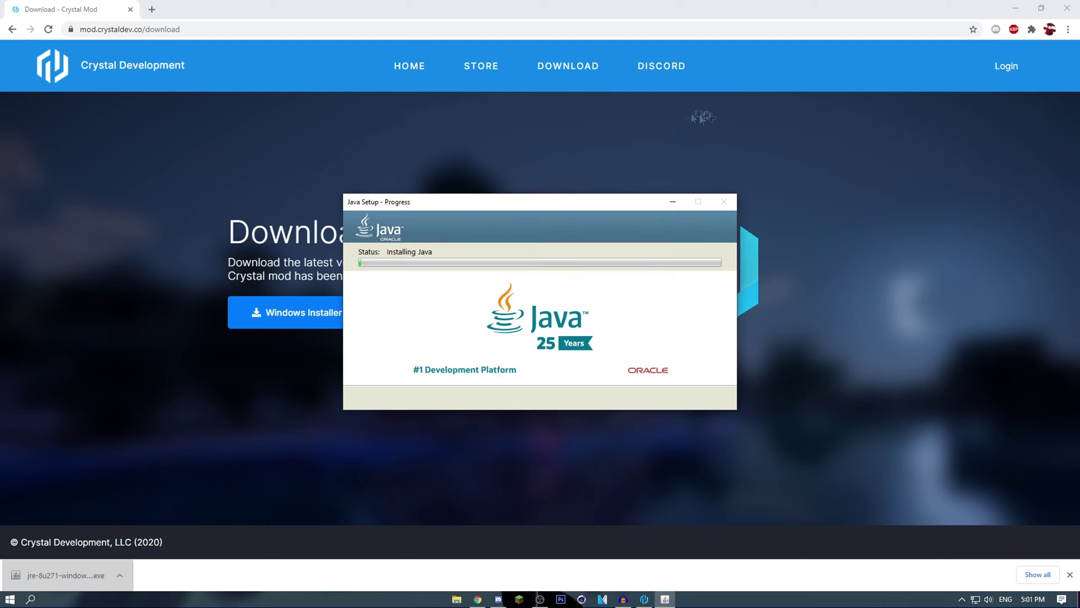
key(super+d)
click(665, 599)
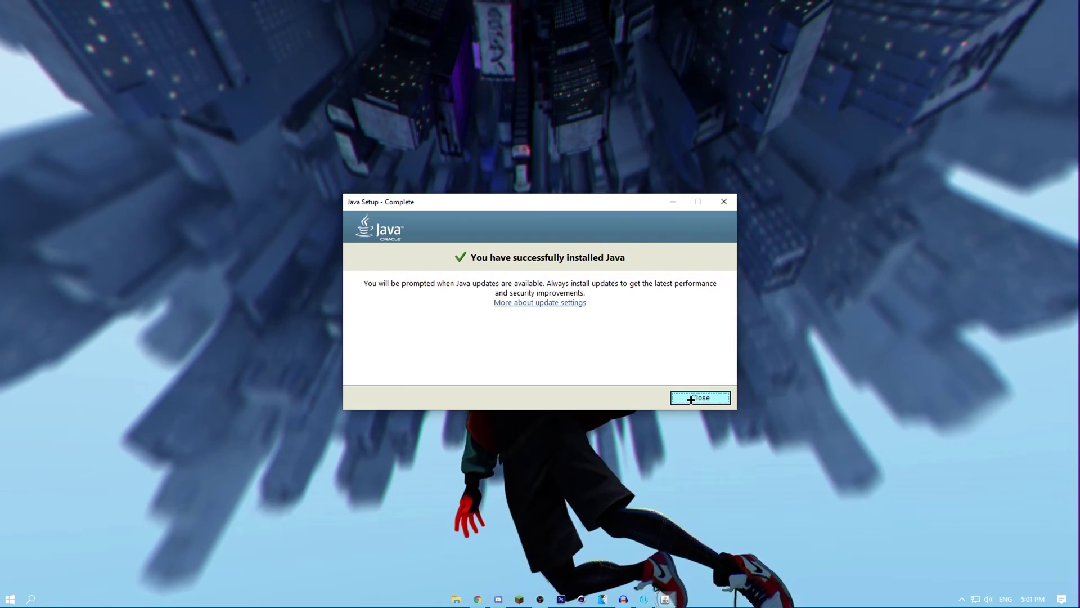
click(691, 398)
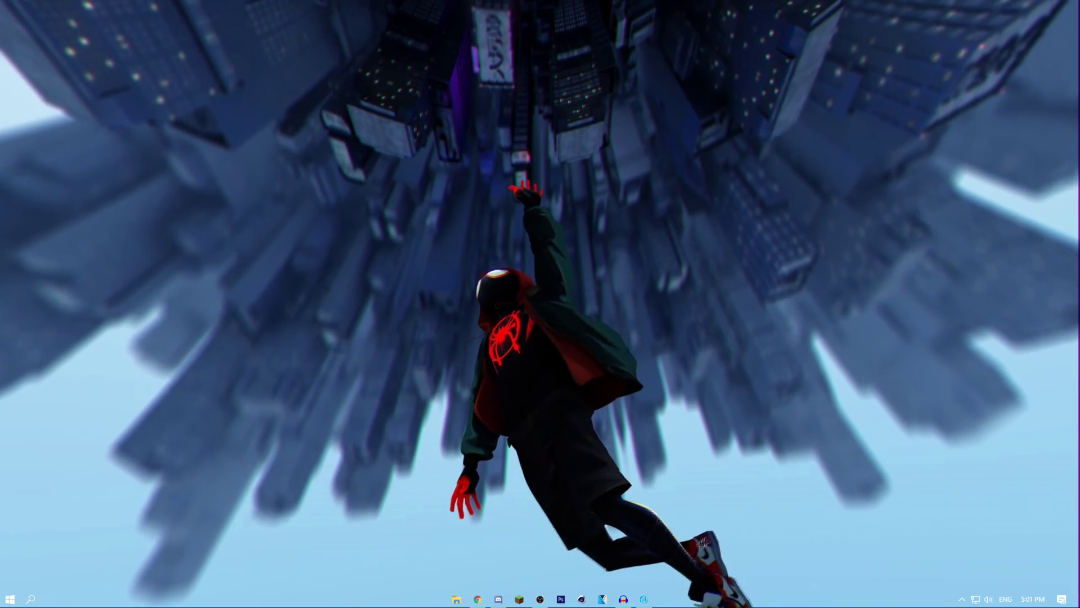
Switch back to the Crystal Mod Launcher and launch the game
click(644, 598)
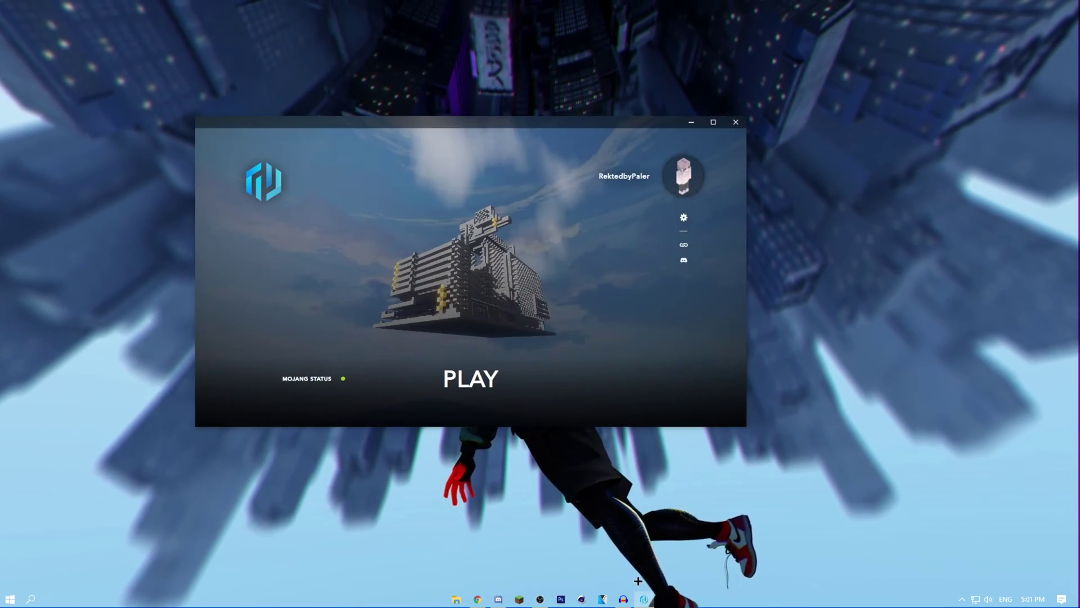
click(471, 379)
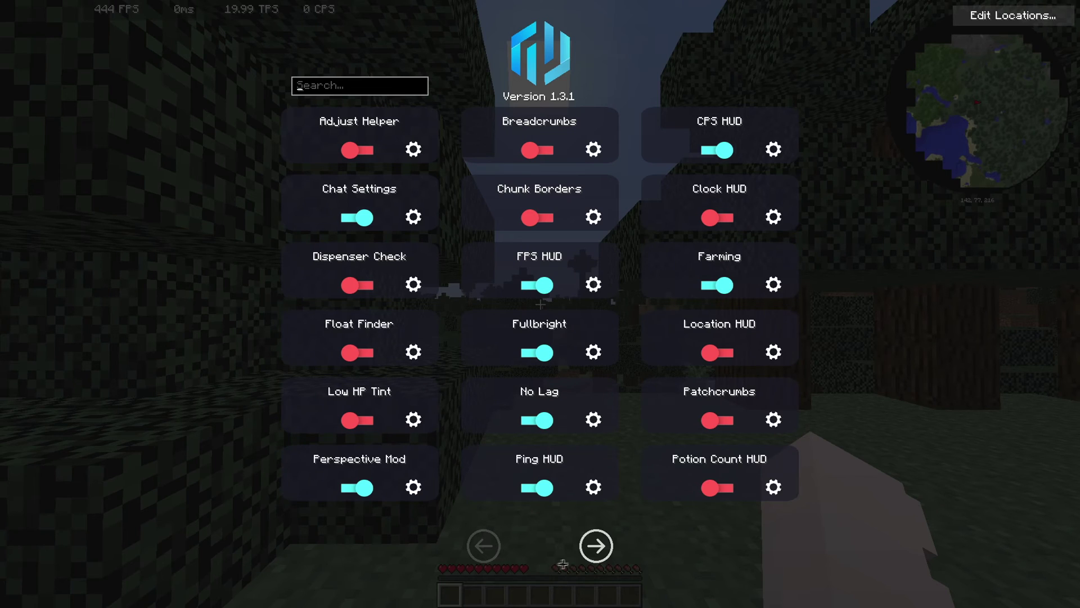
Open the Printer section of the Schematica configuration from the in-game Crystal Mod settings
click(596, 545)
click(592, 150)
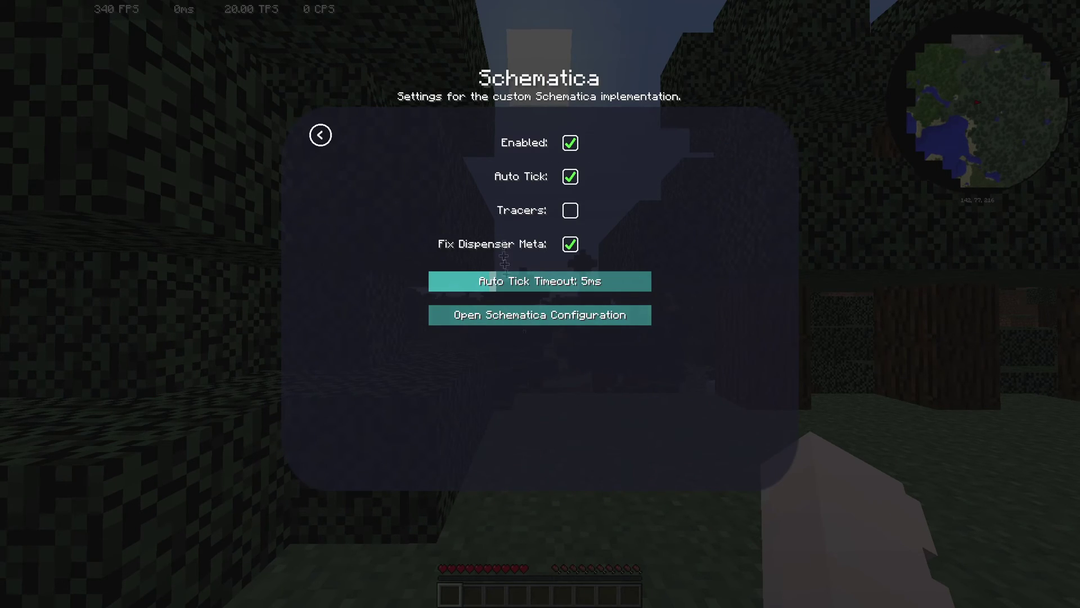
click(528, 321)
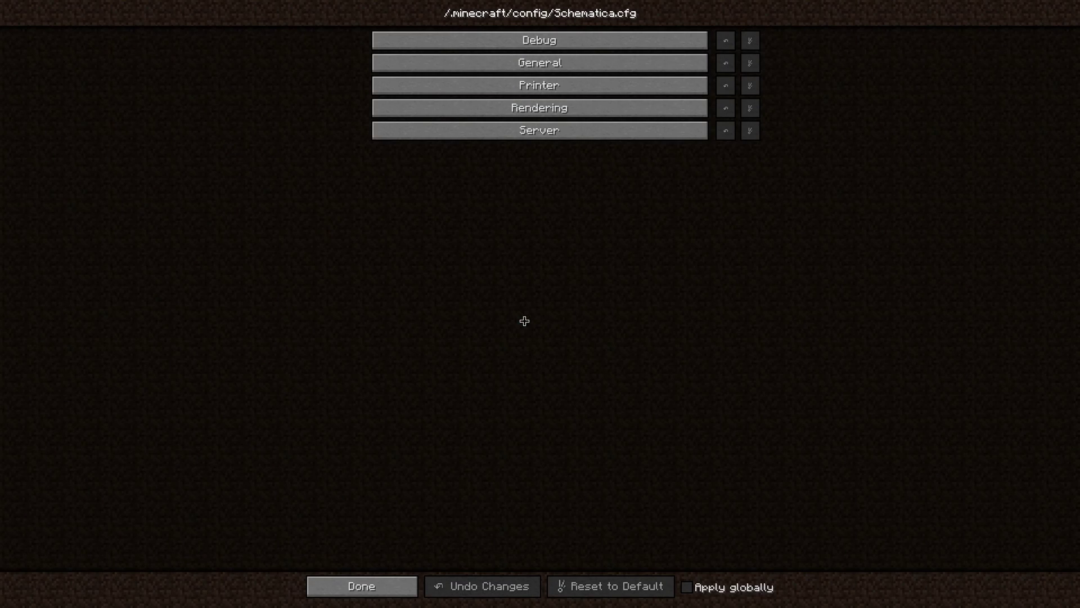
click(572, 84)
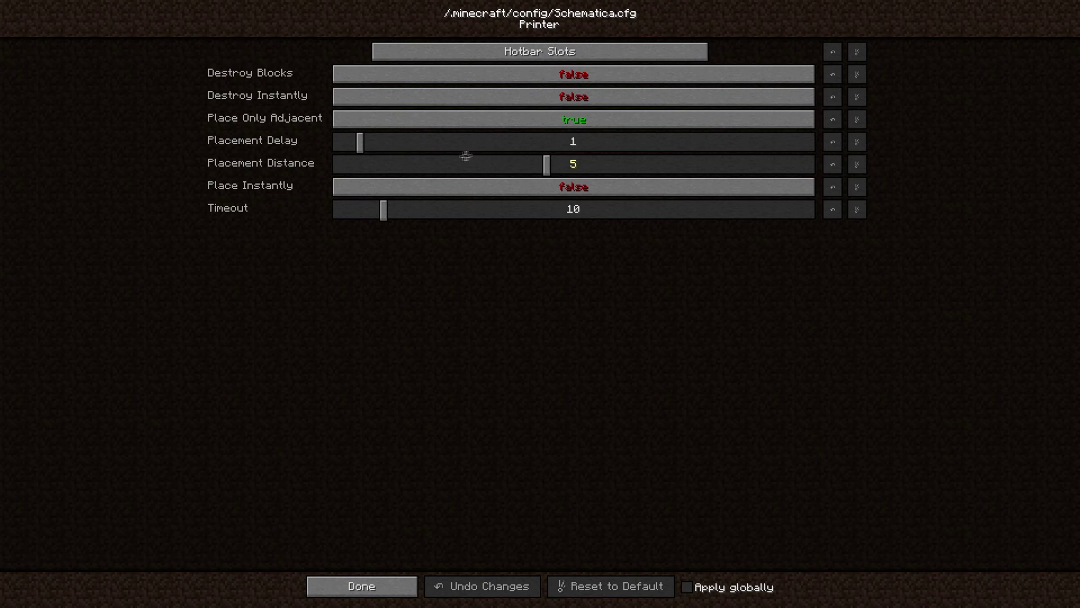
Set the printer's Placement Delay to 0, Placement Distance to 5, Place Instantly to true and Timeout to 0, and save the configuration
drag(357, 141, 389, 143)
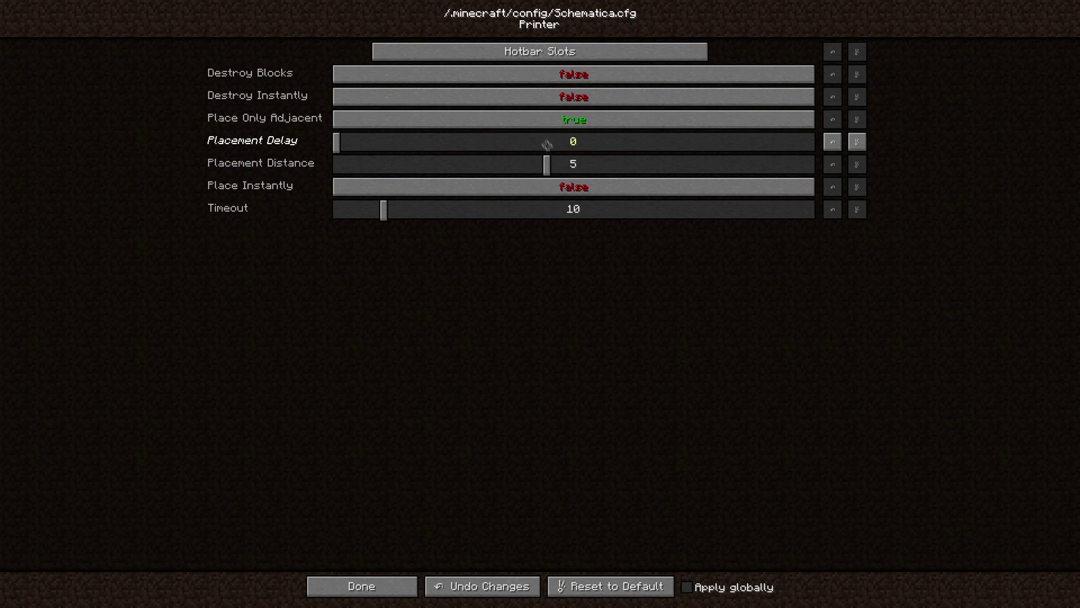
click(563, 187)
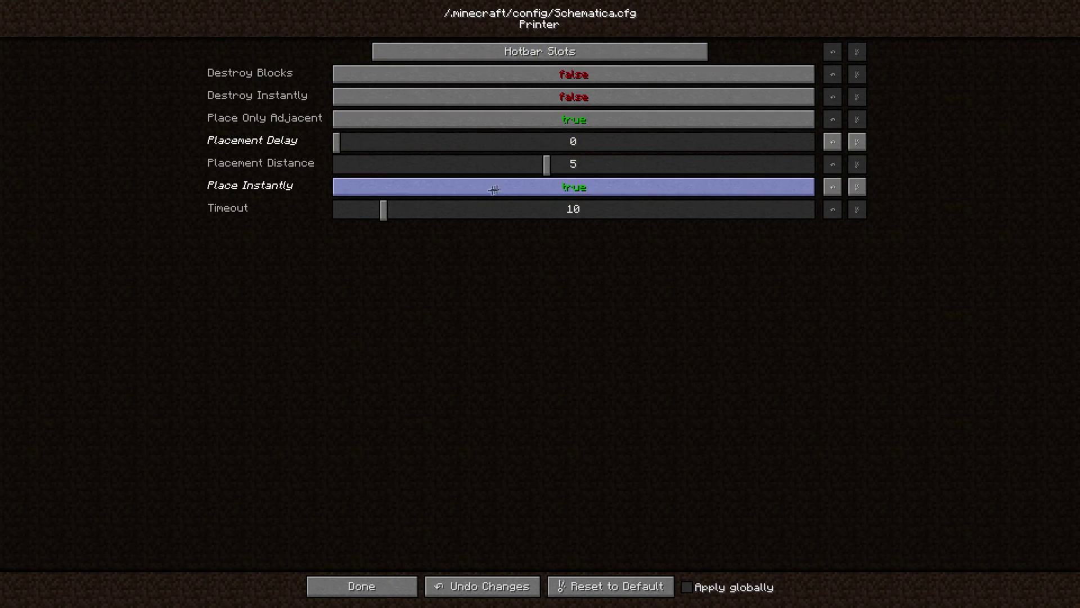
drag(387, 216, 319, 2)
drag(546, 163, 700, 146)
mouse_move(585, 164)
mouse_down()
mouse_move(562, 188)
mouse_move(833, 162)
mouse_move(573, 190)
mouse_move(550, 183)
mouse_move(534, 95)
mouse_move(540, 186)
mouse_move(585, 162)
mouse_move(566, 166)
mouse_up()
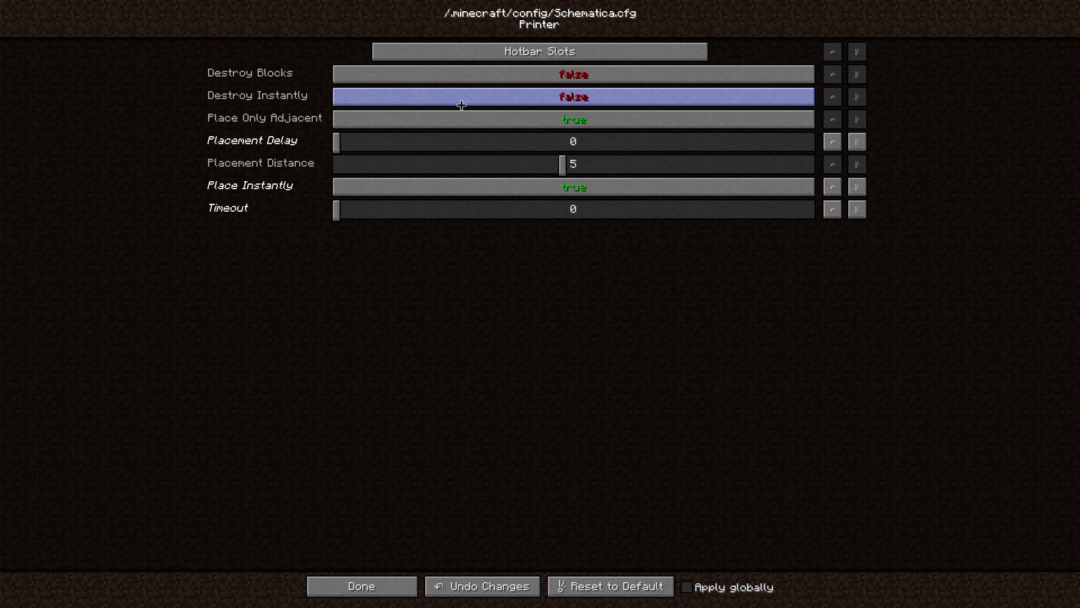
click(372, 587)
click(381, 586)
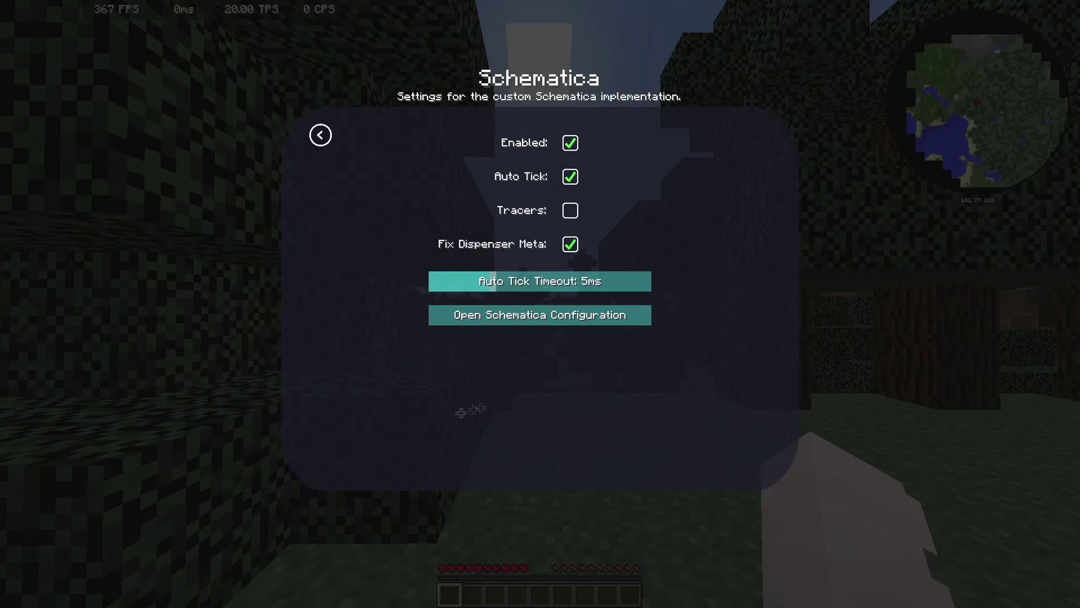
Return to the first page of Crystal Mod features, close it and view the character from third person
click(321, 136)
click(475, 558)
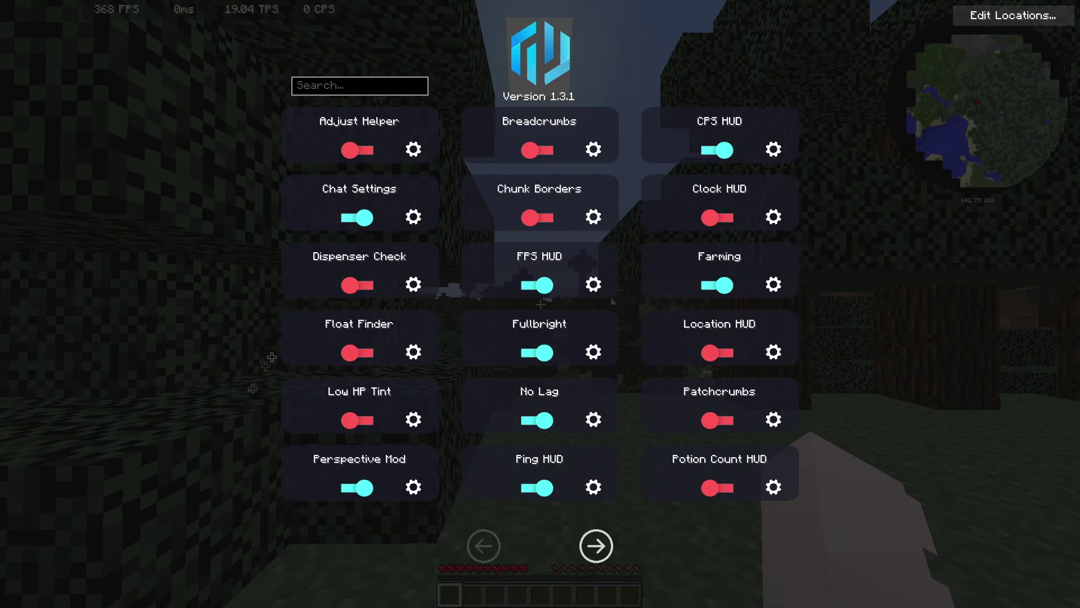
key(Escape)
key(F5)
key(F5)
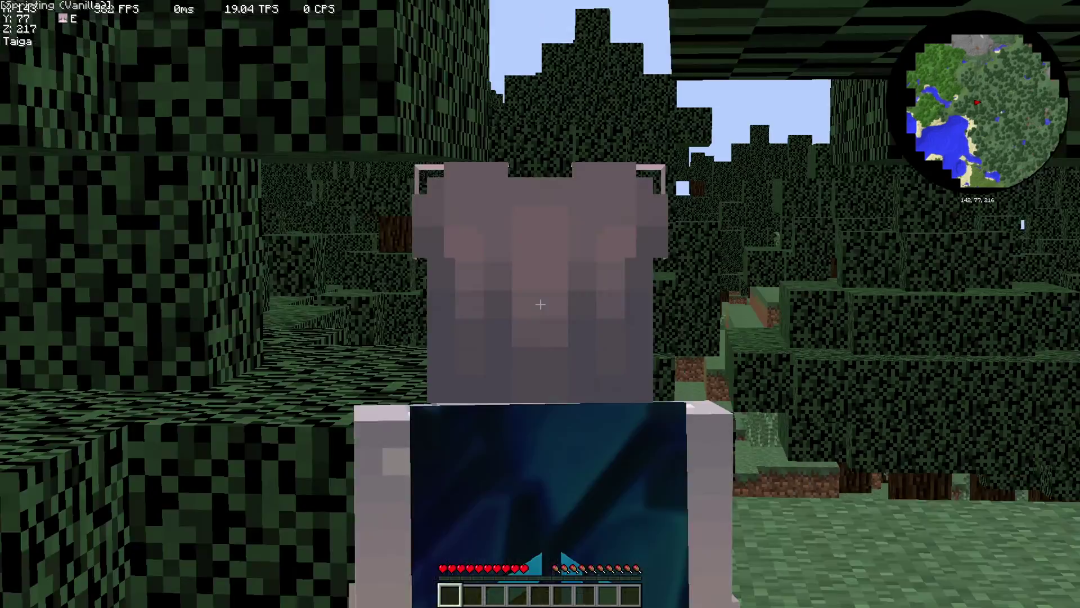
Cycle the camera between first-person and third-person views while moving through the taiga
click(540, 304)
key(F5)
click(540, 304)
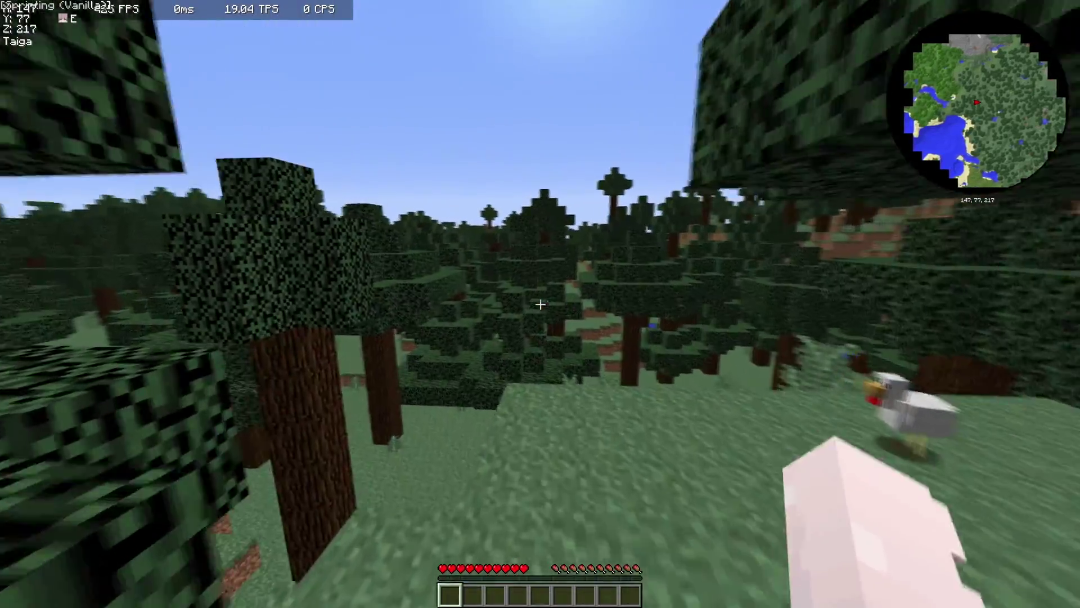
key(F5)
key(F5)
key(F5)
key(shift)
Open the ToggleSneak settings from the paused game and enable ToggleSneak and ToggleSprint
key(Escape)
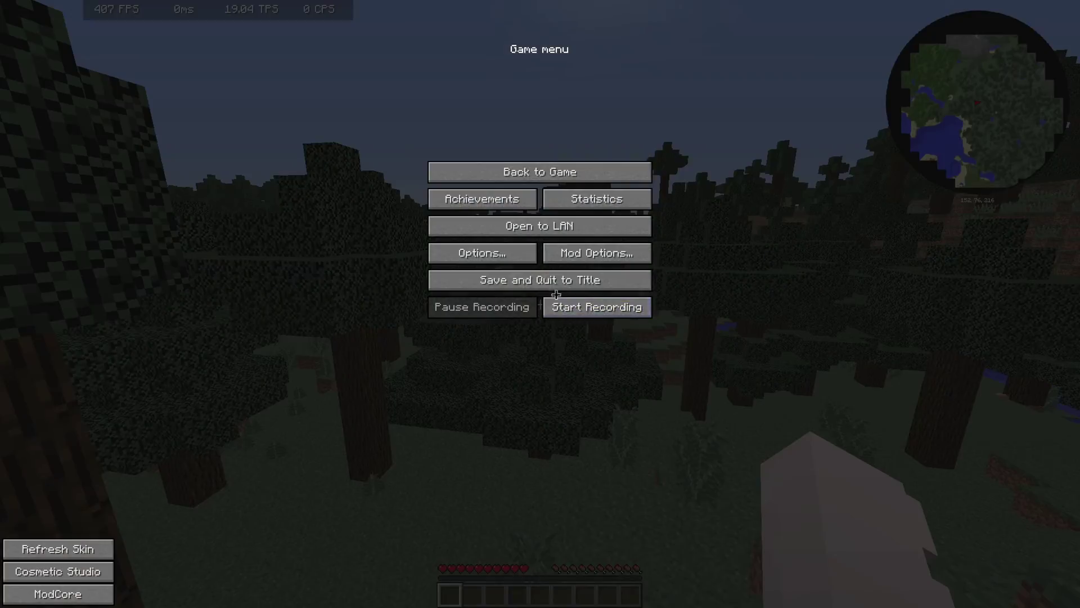
click(491, 248)
click(450, 159)
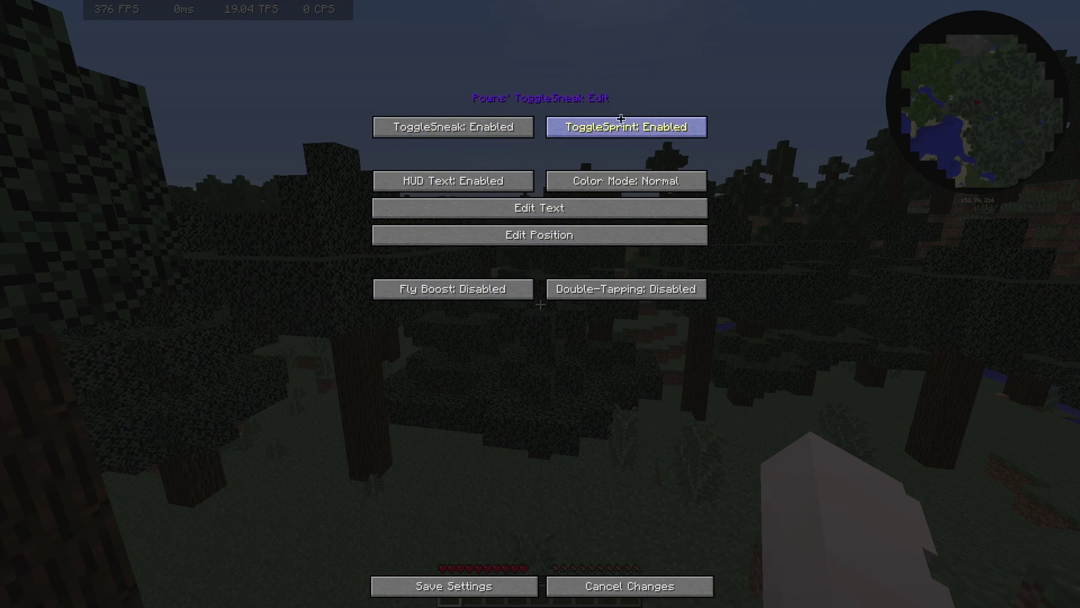
click(453, 127)
key(Escape)
Open the Crystal Mod features overview, close it and view the character's cape from behind
key(shift)
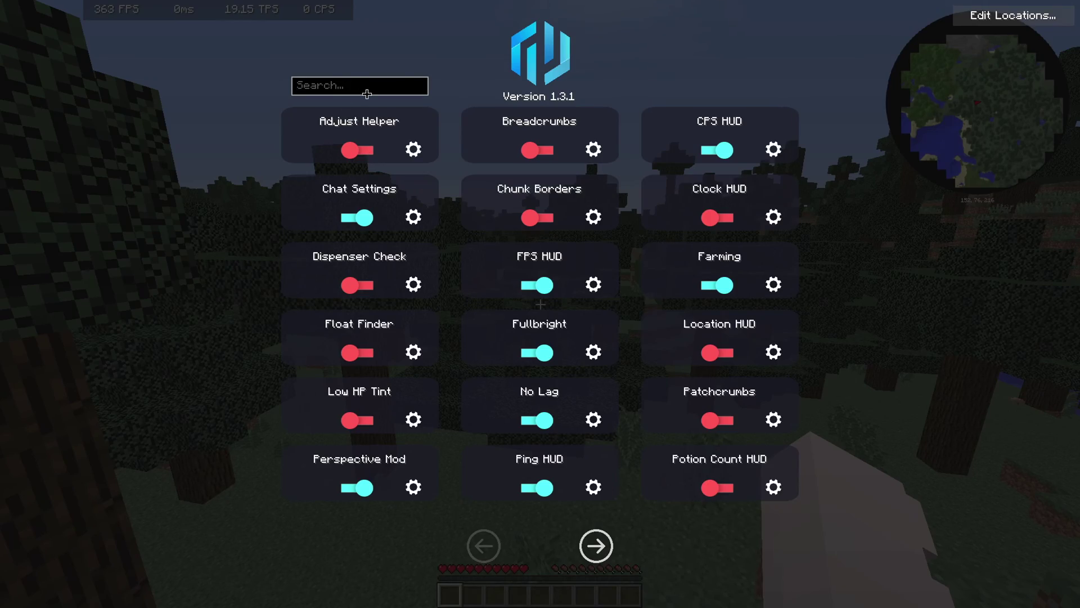
key(Escape)
key(F5)
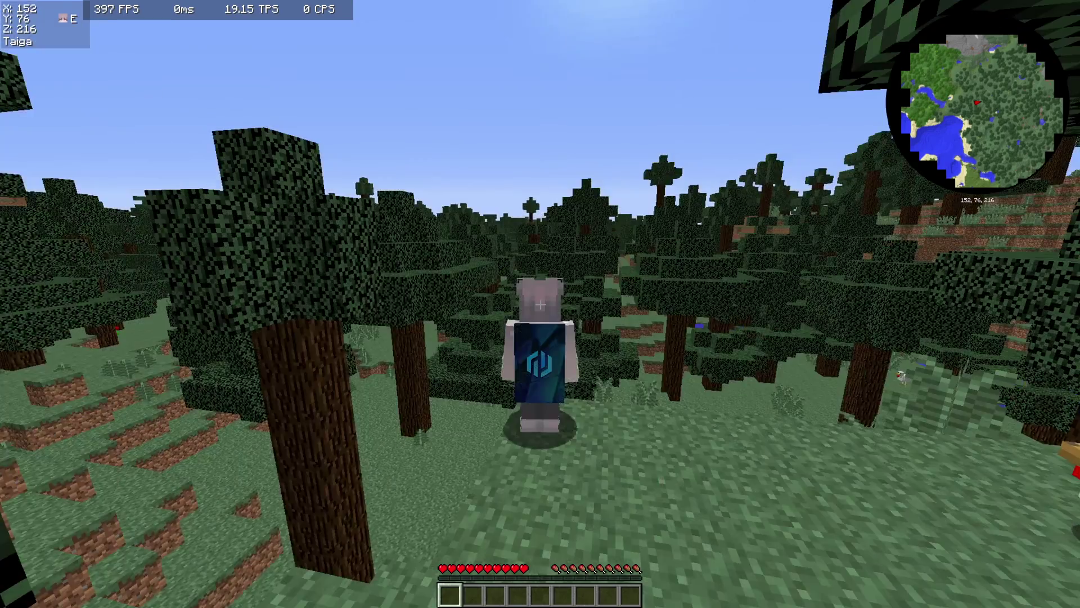
key(F5)
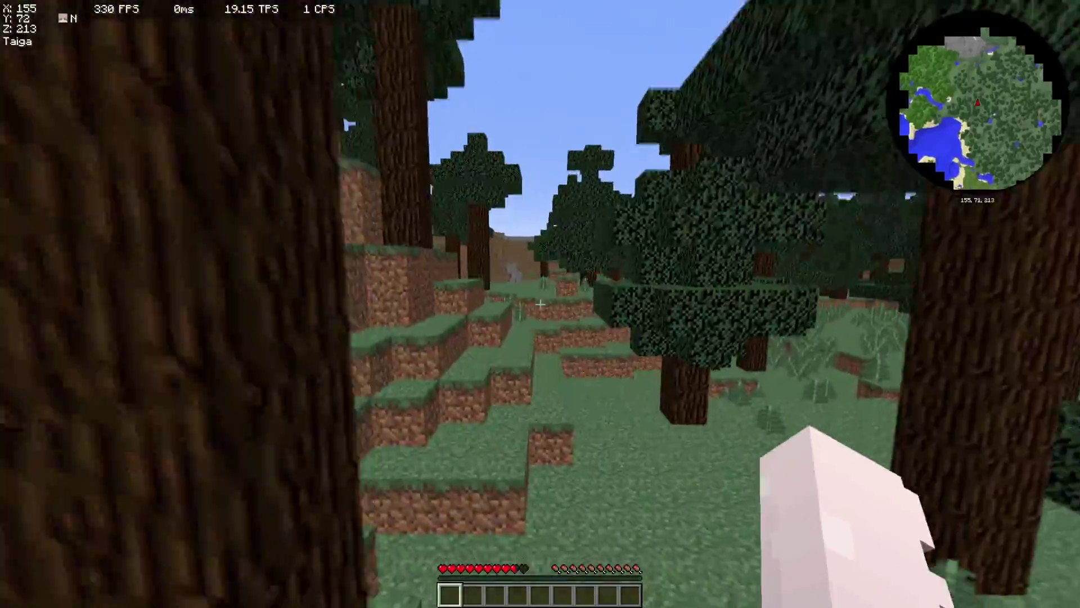
Sprint north through the taiga in first person to try out ToggleSprint
key(w)
key(ctrl)
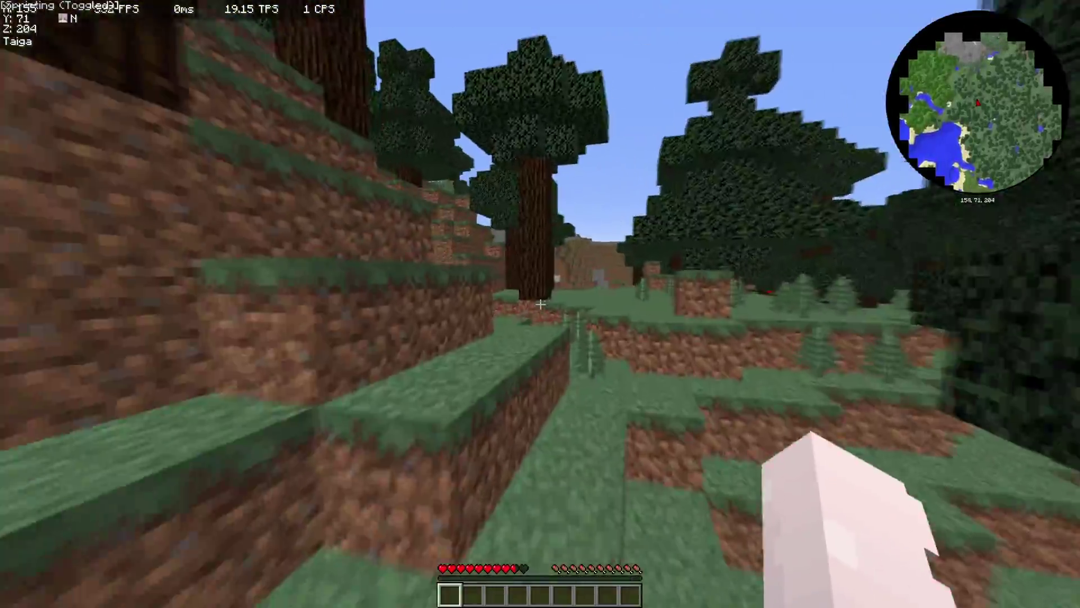
click(541, 304)
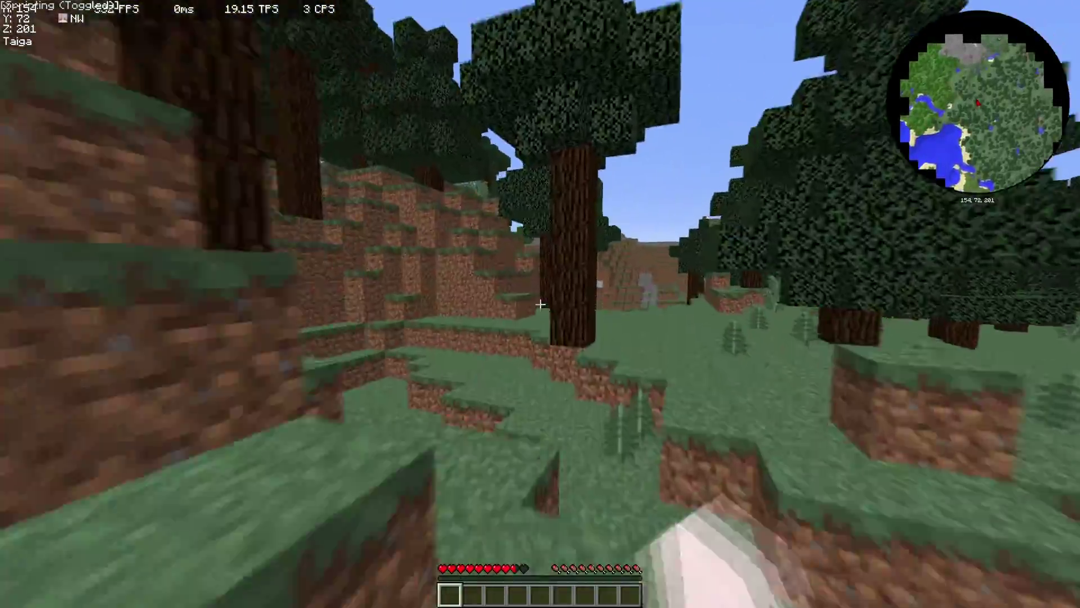
click(540, 304)
click(541, 304)
click(540, 303)
click(540, 304)
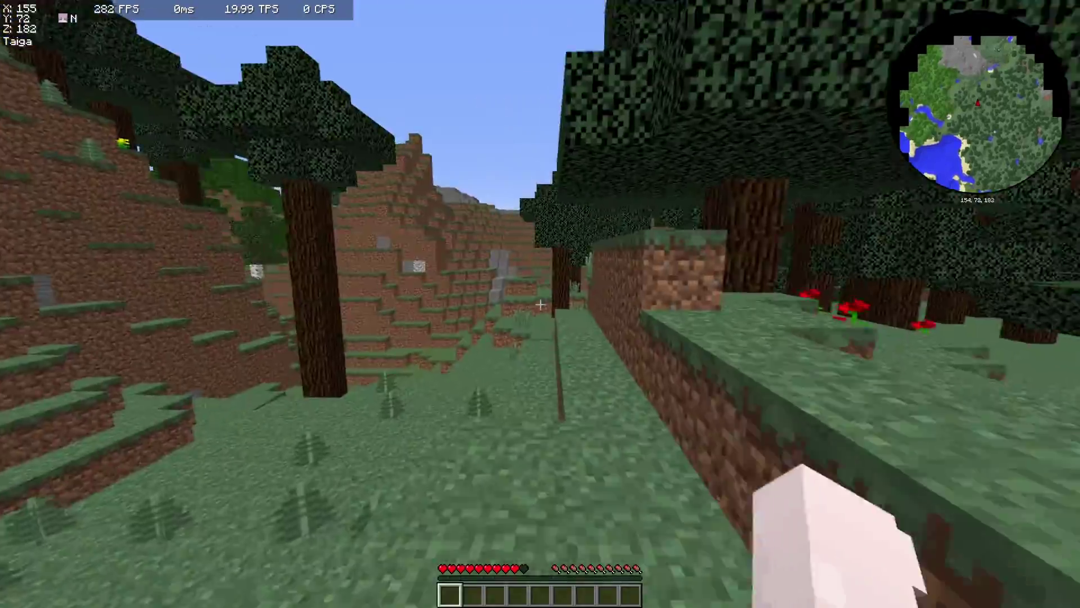
Keep running north while swinging the arm and view the character from the front and from behind
key(F5)
key(F5)
key(F5)
click(540, 304)
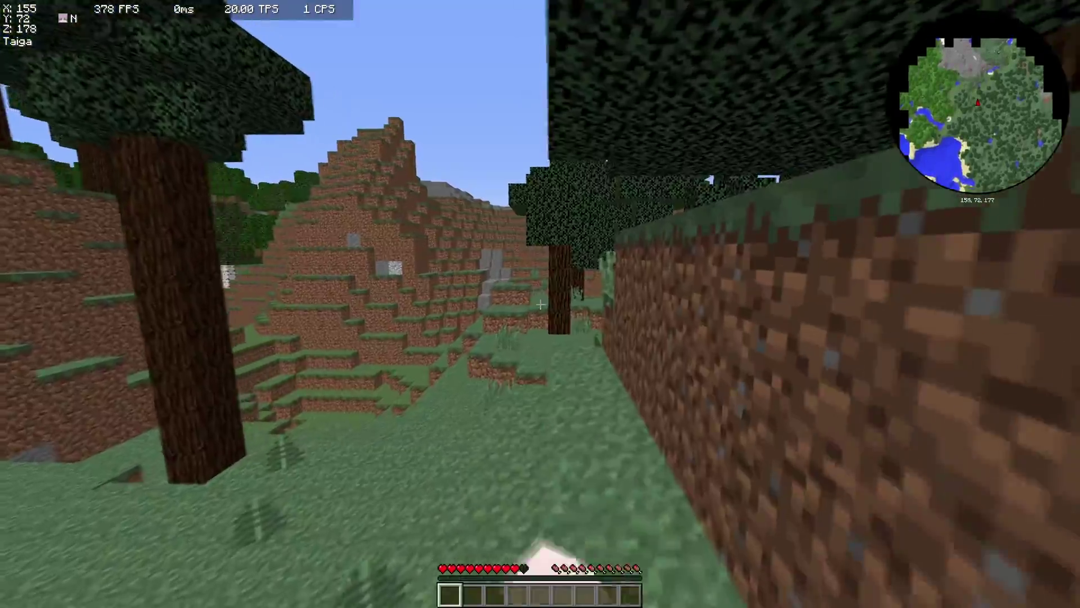
click(540, 304)
click(541, 304)
click(540, 304)
click(540, 304)
key(F5)
key(F5)
click(540, 304)
click(540, 304)
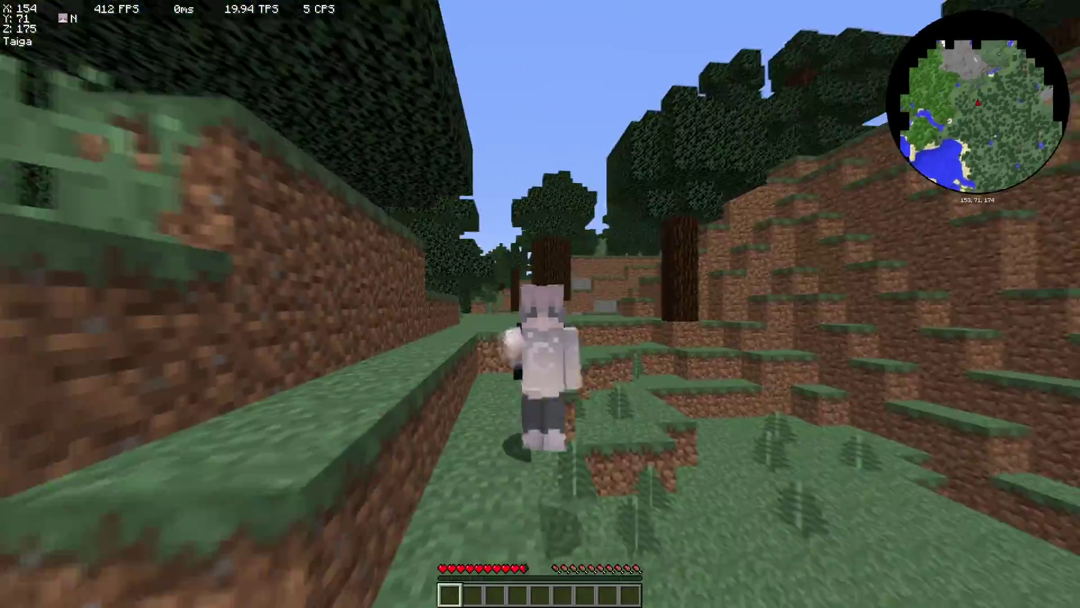
key(F5)
click(540, 304)
click(540, 303)
key(F5)
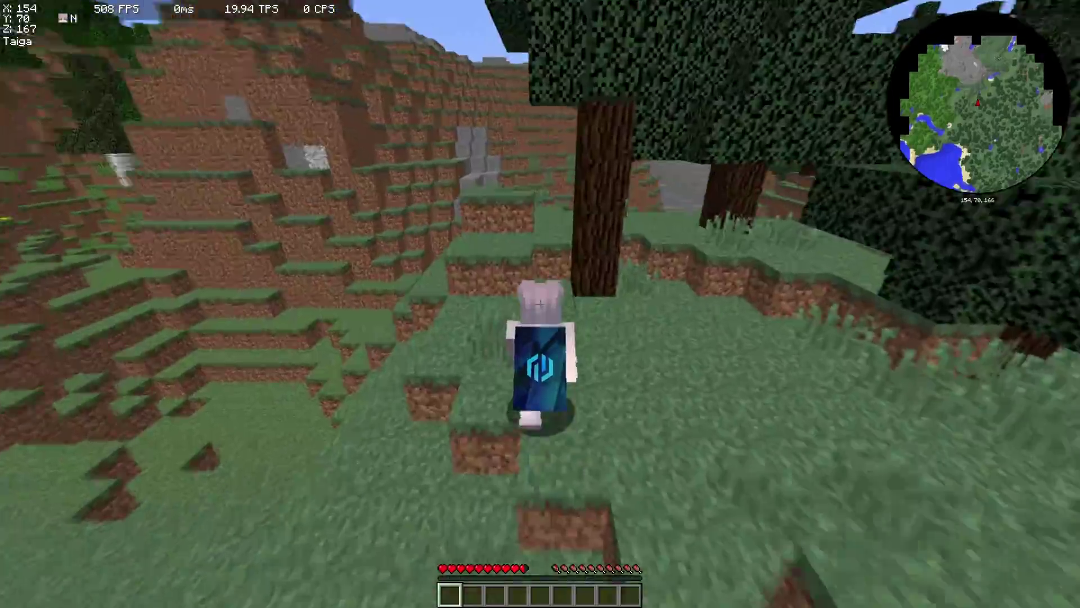
Cycle repeatedly through the camera perspectives to show the character and its Crystal cape
key(F5)
key(F5)
key(F5)
key(F5)
key(F5)
key(F5)
key(F5)
key(F5)
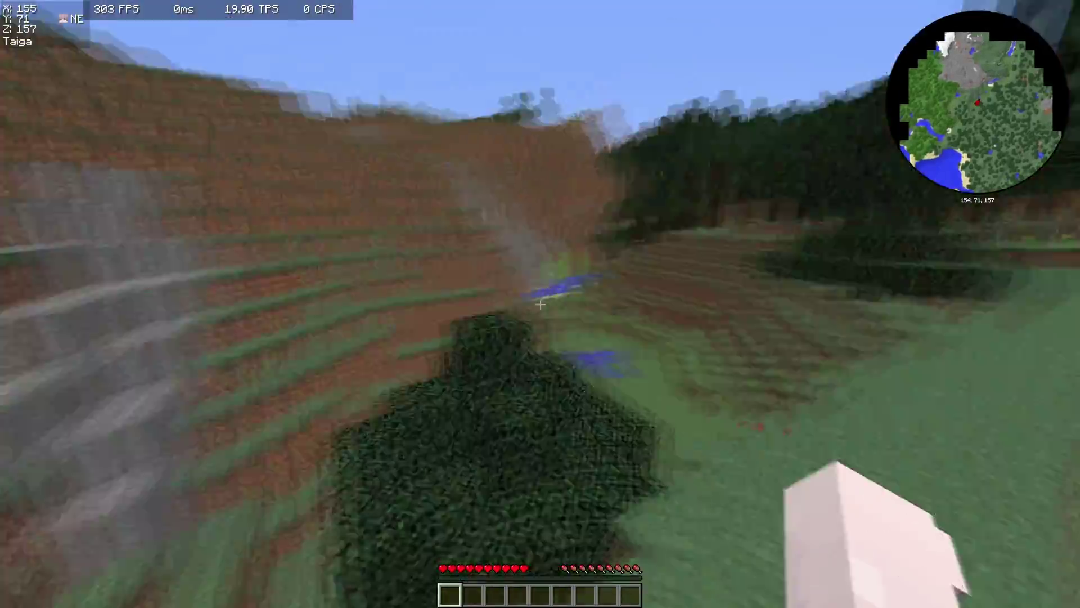
Finish the in-game perspective check, leave the game and show the Windows desktop
key(F5)
key(F5)
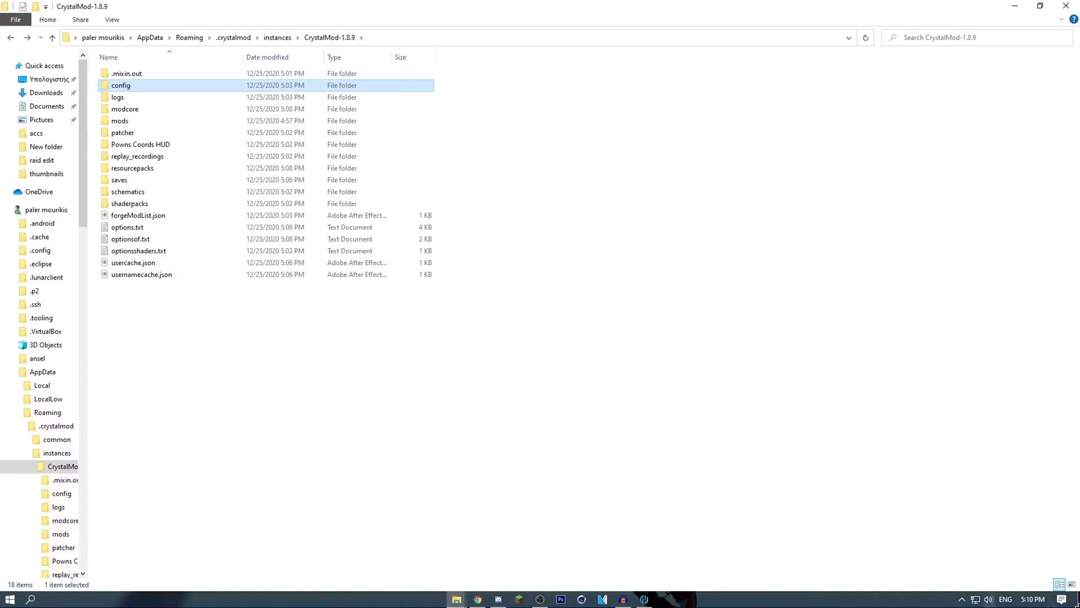
key(super+d)
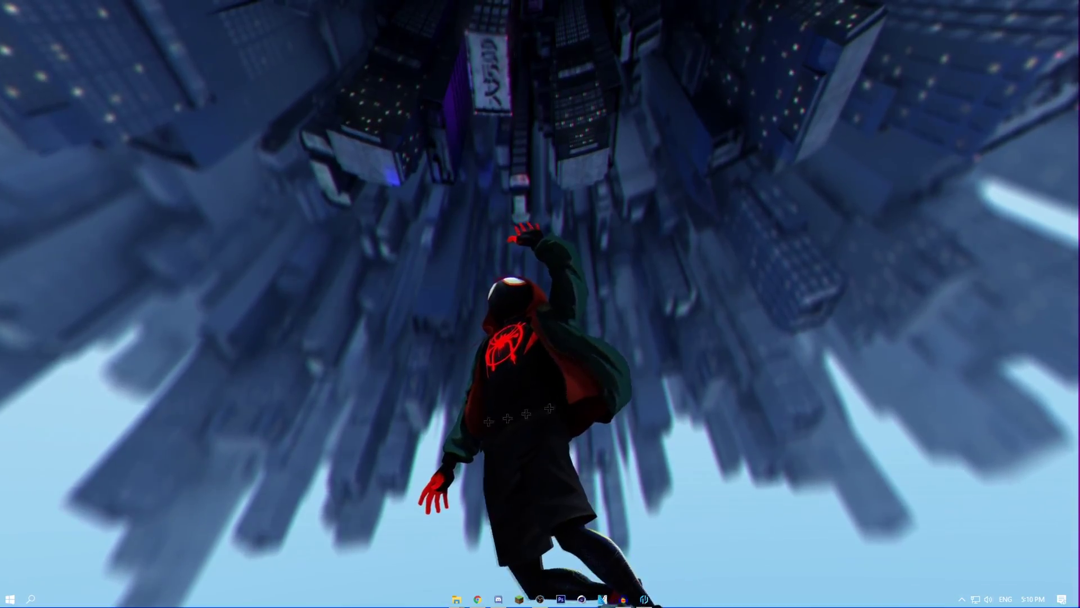